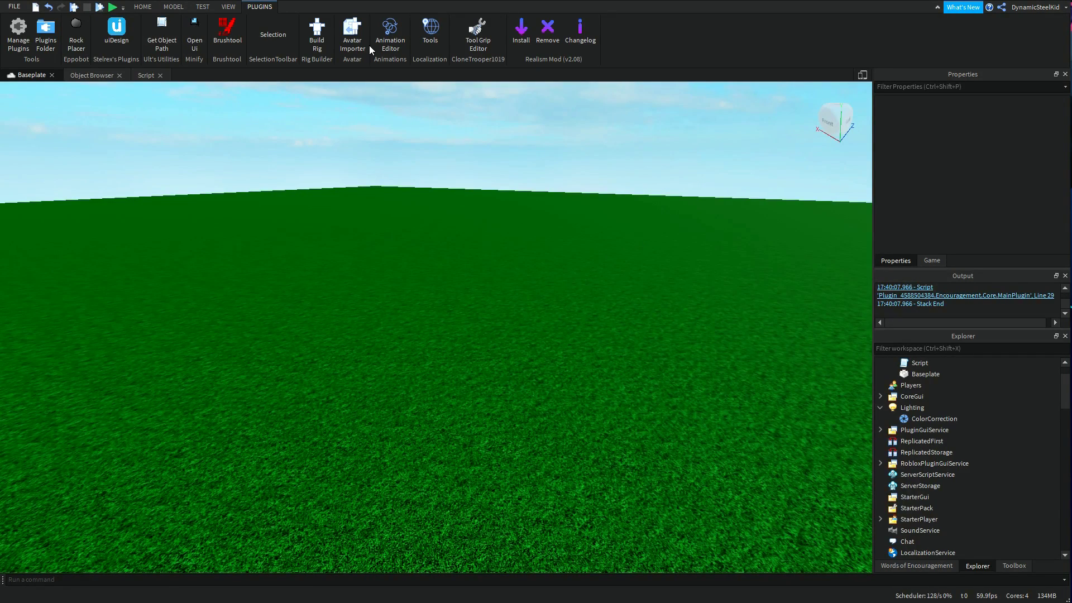
left_click(173, 7)
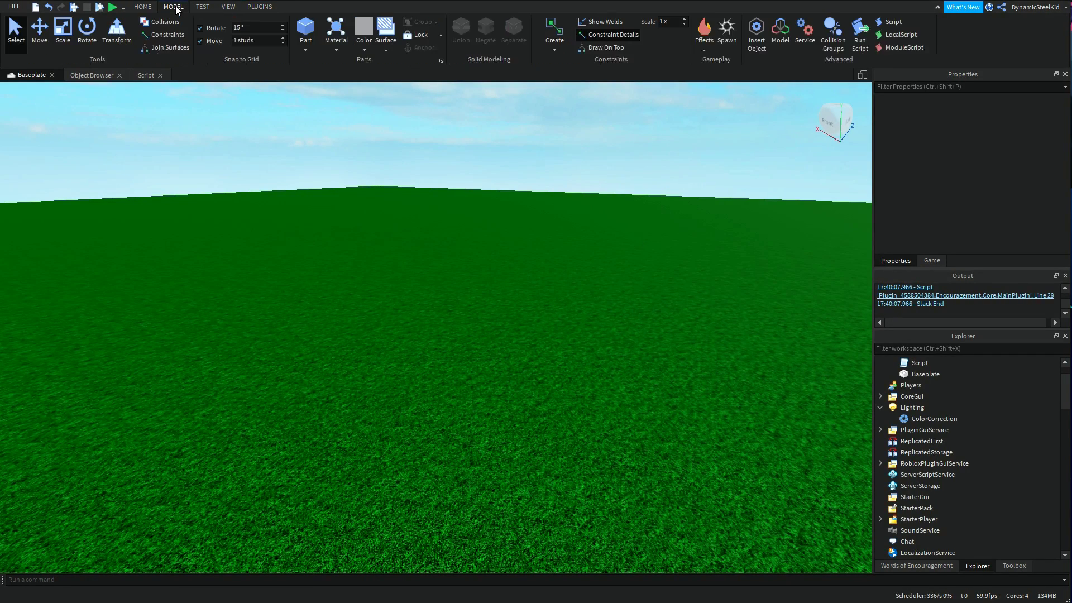
left_click(261, 7)
right_click_drag(534, 181, 547, 178)
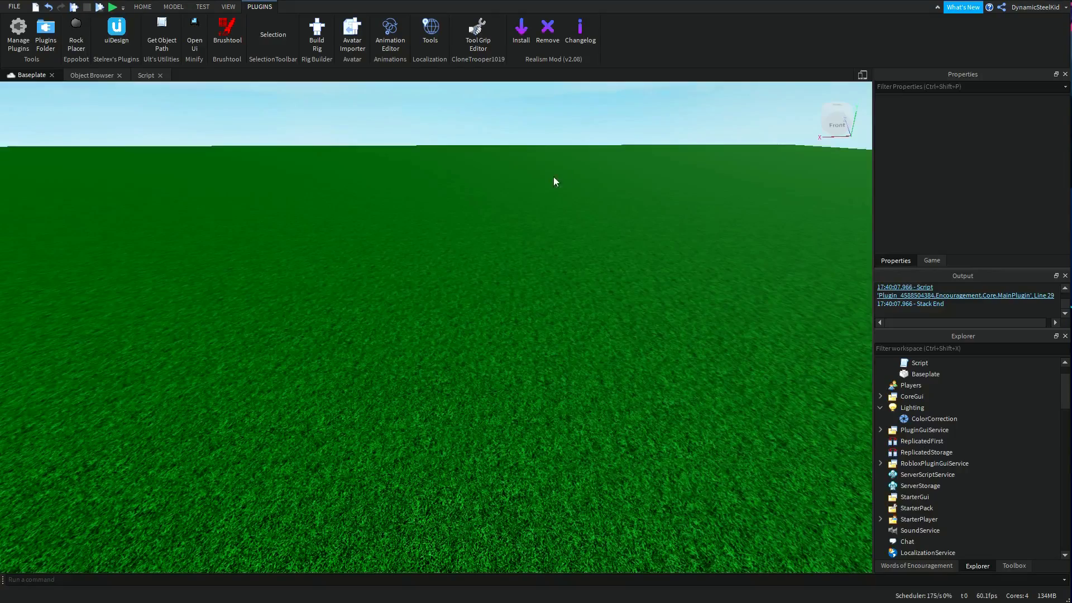
right_click_drag(441, 105, 441, 105)
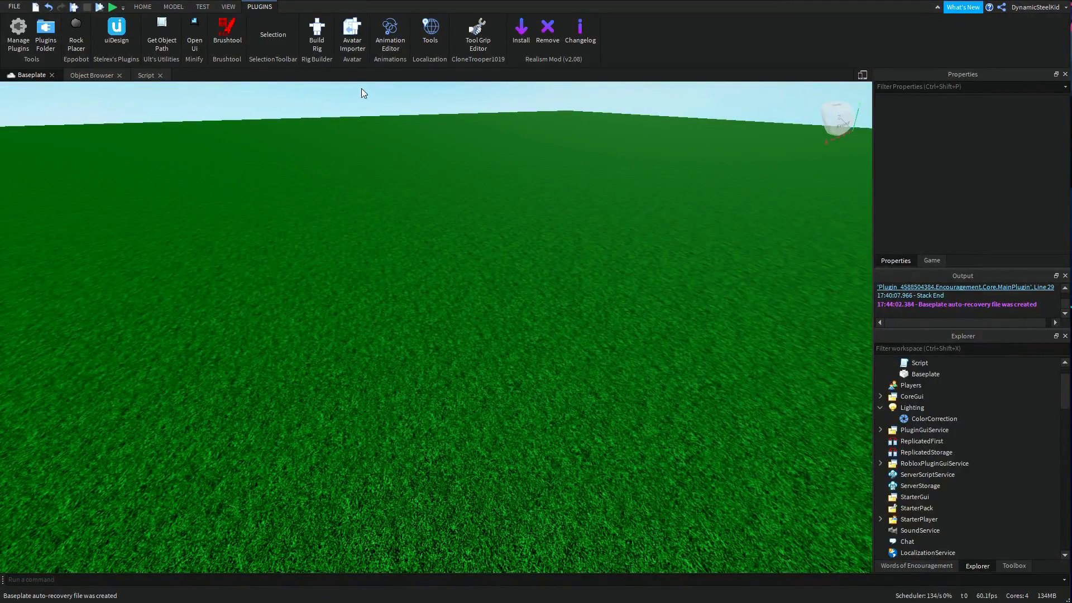
right_click_drag(378, 100, 377, 100)
right_click_drag(514, 246, 513, 246)
scroll(1011, 441, "up", 1)
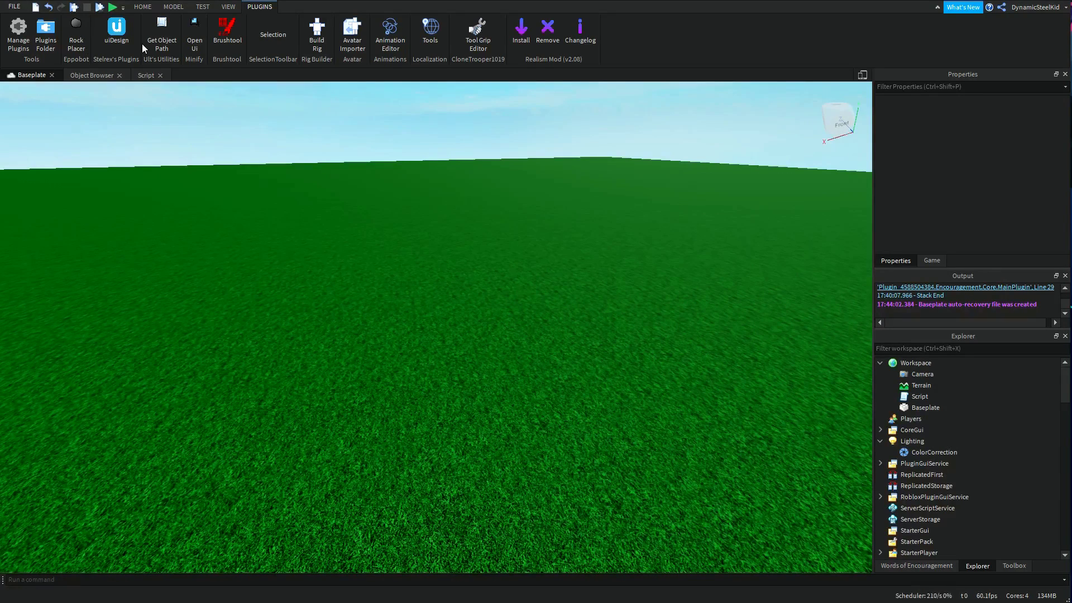
left_click(143, 7)
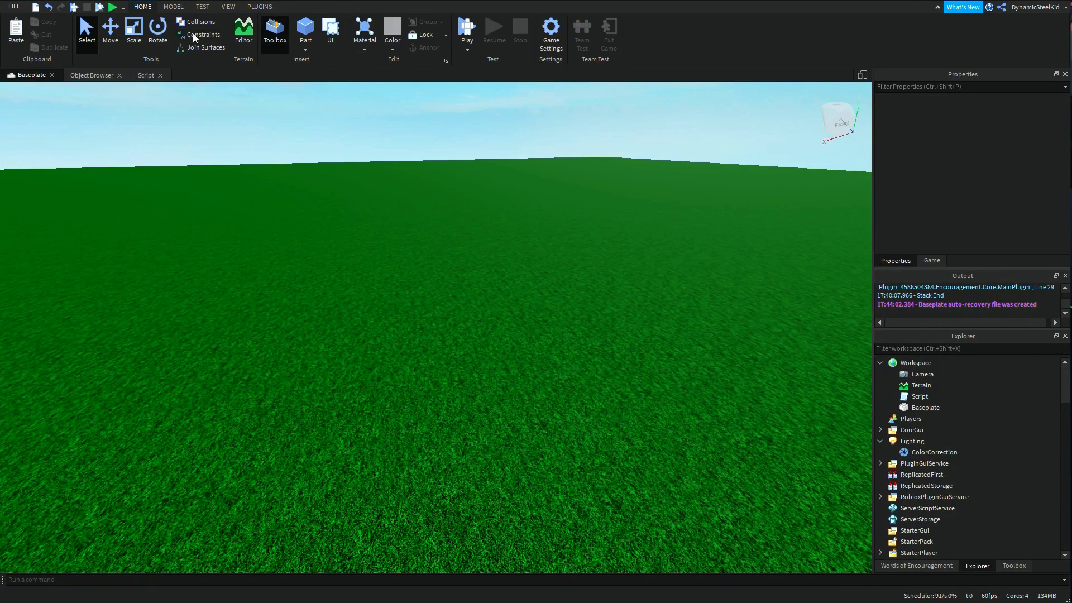
Step: Insert an R15 Block Rig onto the baseplate with the Rig Builder
left_click(260, 8)
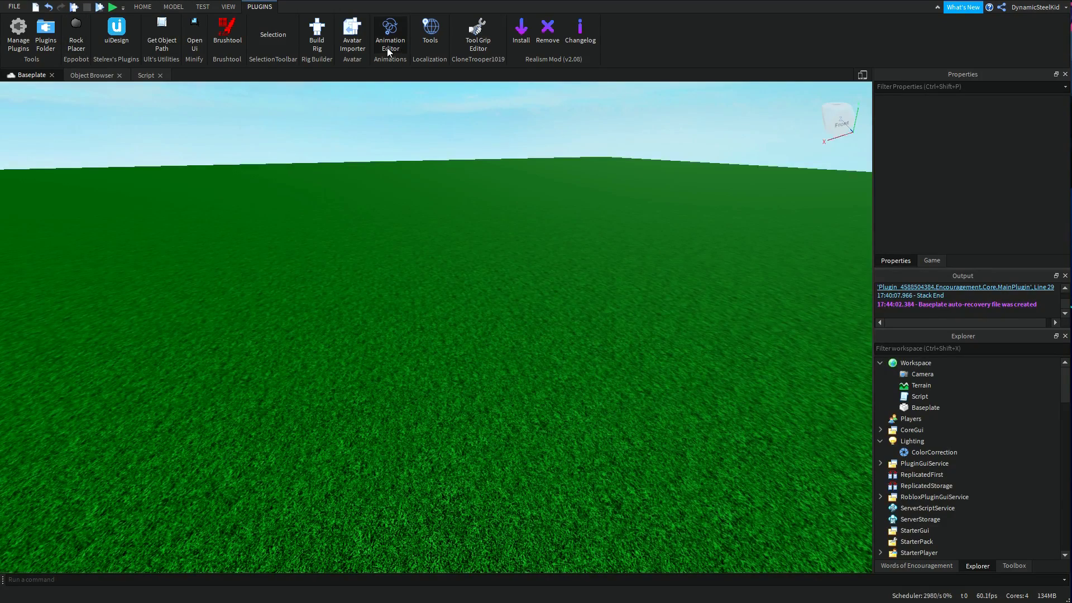
left_click(318, 33)
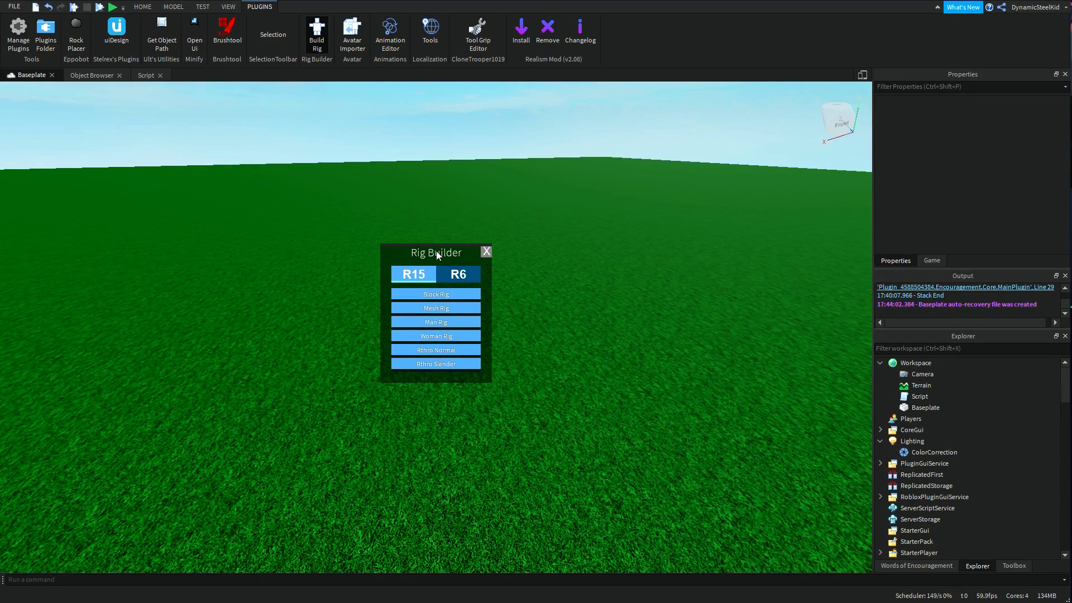
right_click_drag(588, 253, 591, 246)
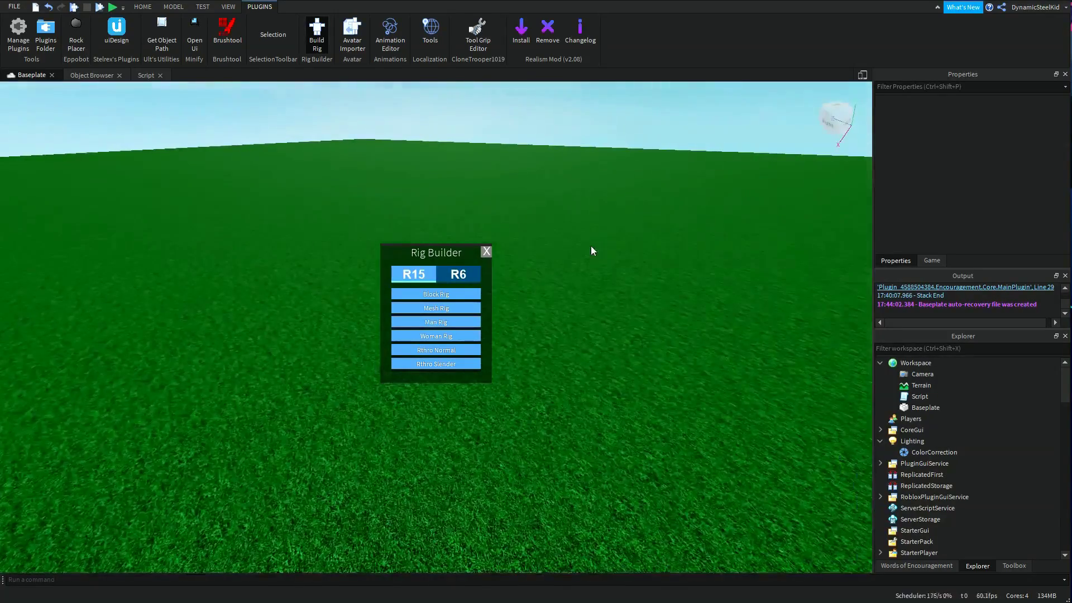
left_click(451, 294)
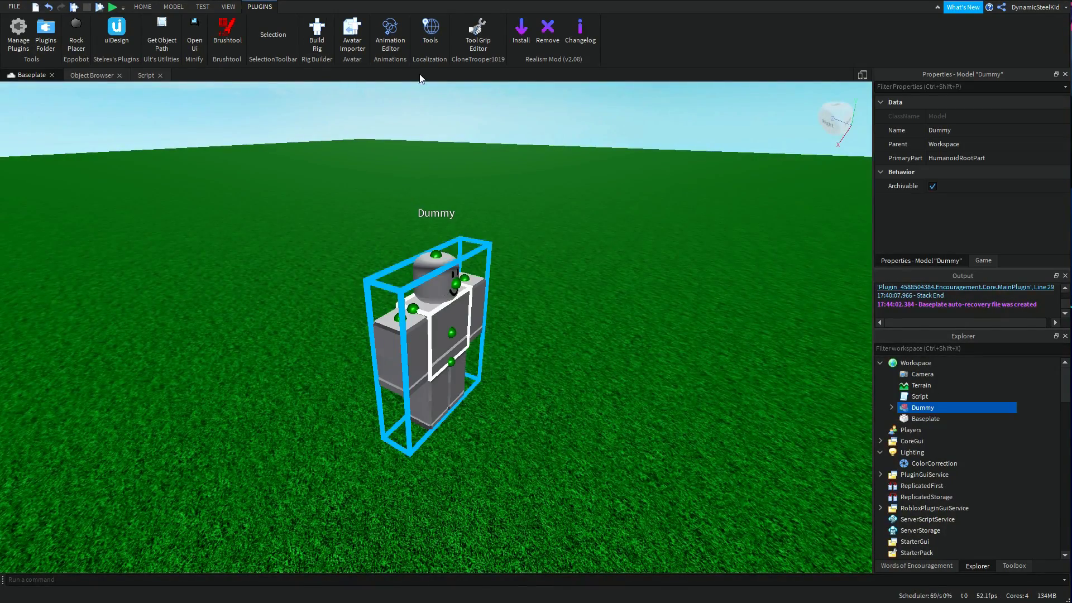
left_click(317, 34)
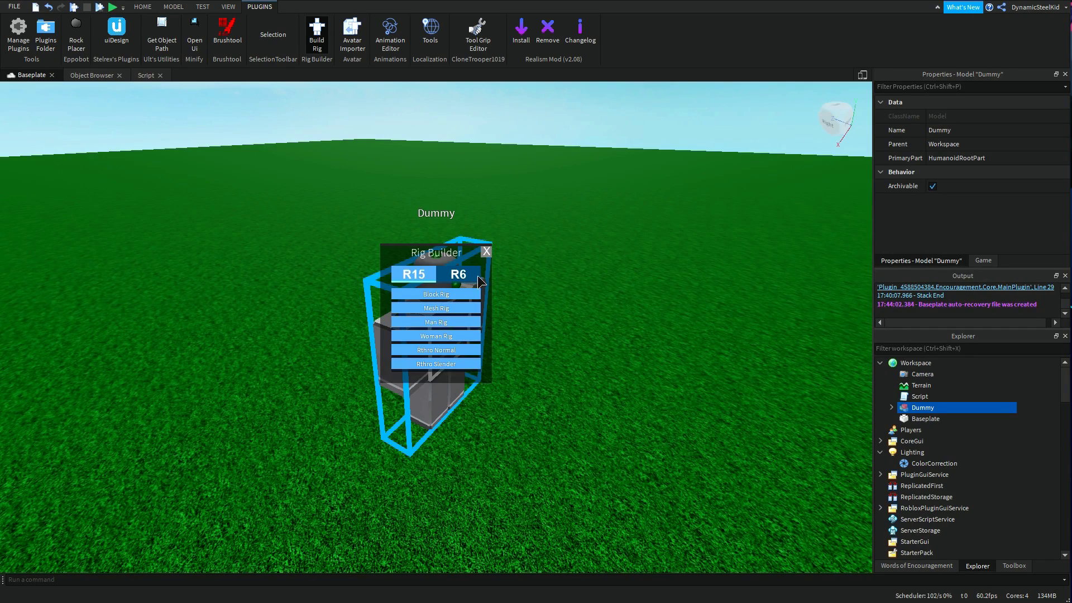
left_click(450, 274)
left_click(423, 276)
left_click(487, 253)
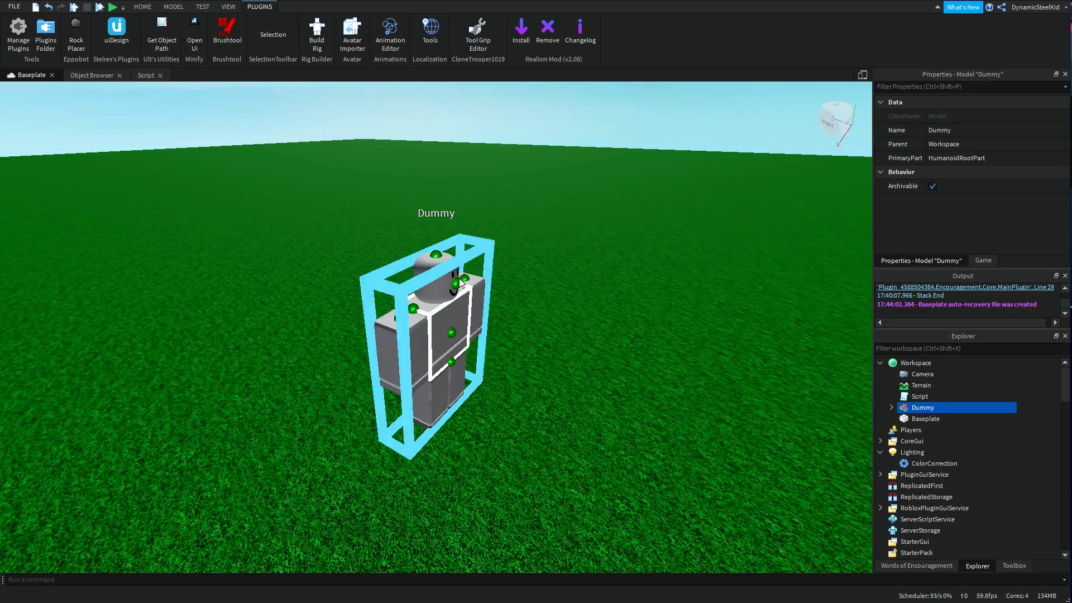
Step: Clear the dummy's selection and examine the rig from the front at different distances
left_click_drag(450, 270, 537, 348)
scroll(554, 350, "up", 3)
scroll(555, 350, "up", 2)
right_click_drag(555, 350, 552, 350)
scroll(553, 349, "down", 4)
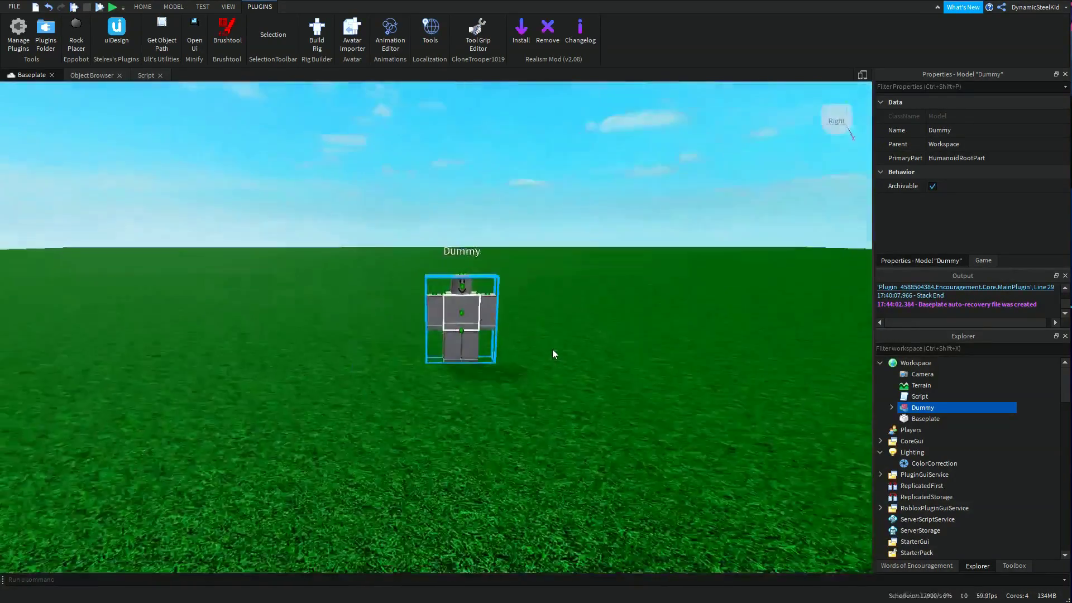
scroll(553, 349, "up", 2)
left_click(588, 184)
scroll(587, 179, "up", 1)
right_click_drag(587, 179, 587, 180)
scroll(587, 180, "down", 2)
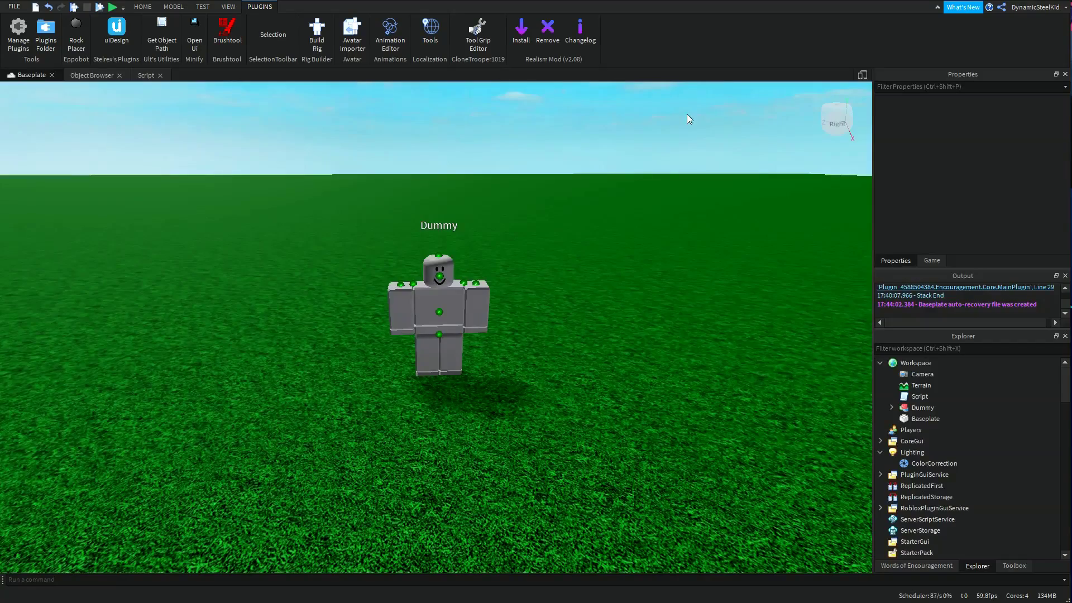
Step: Open the Animation Editor for the dummy rig and create an animation named Untitled Animation Clip
left_click(399, 32)
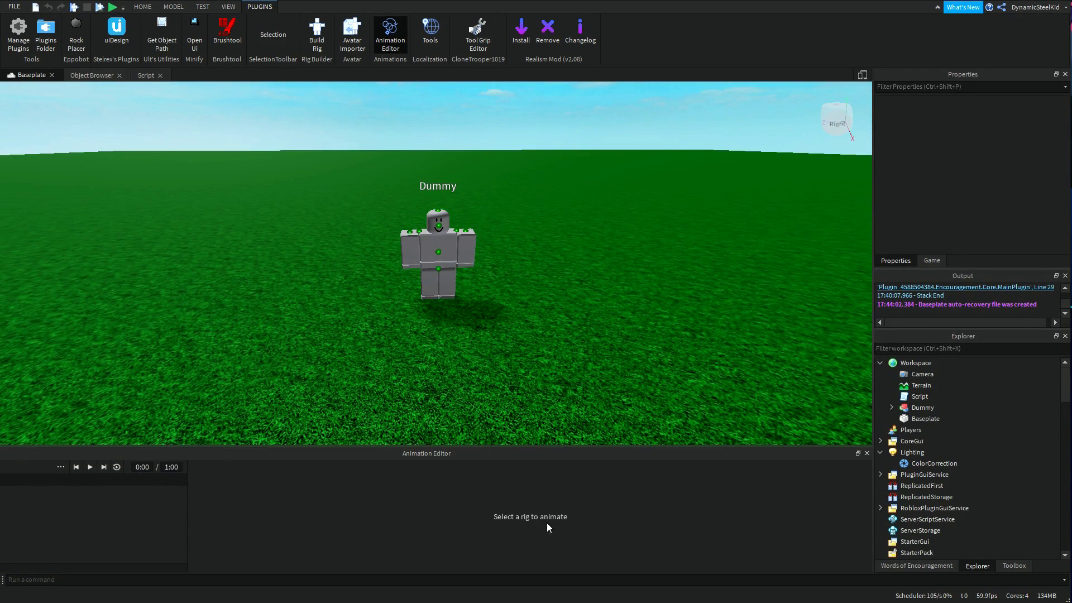
left_click(447, 222)
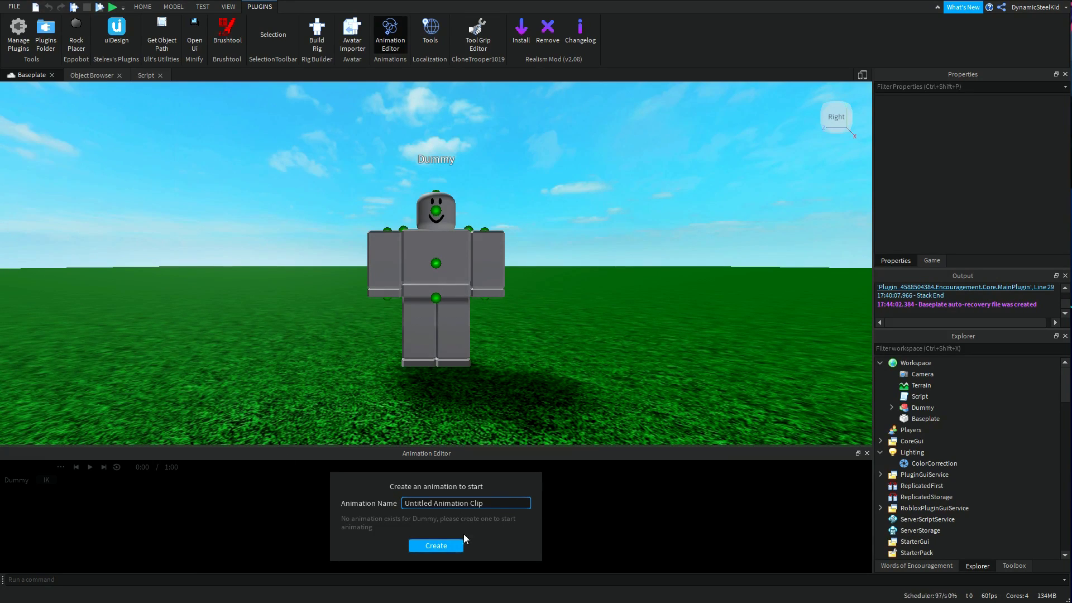
left_click(455, 547)
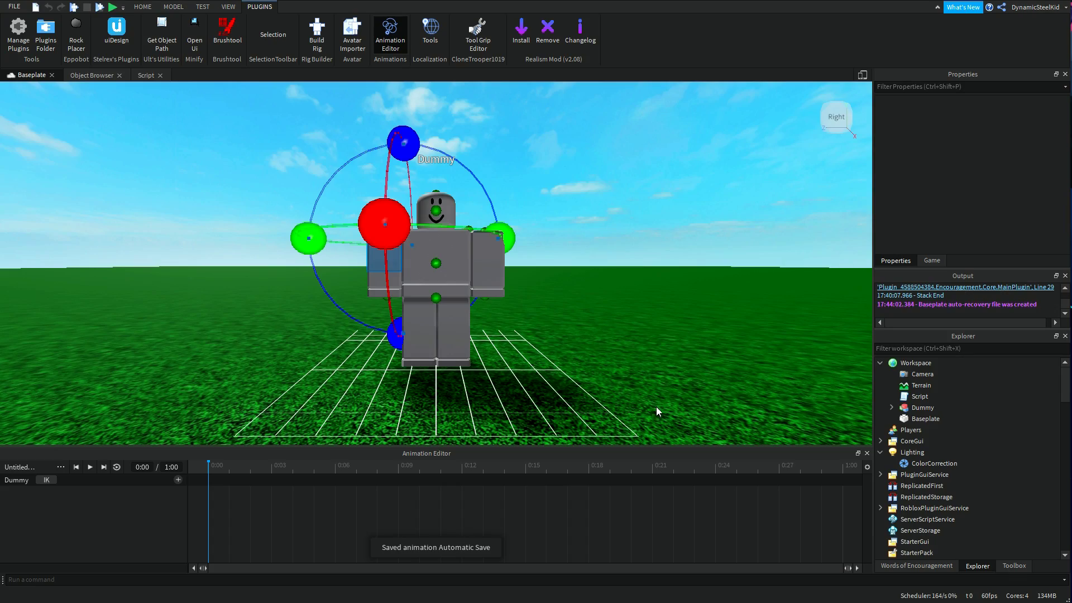
Step: Set the animation's current time to 1:00 and return it to 0:00
right_click_drag(672, 260, 614, 231)
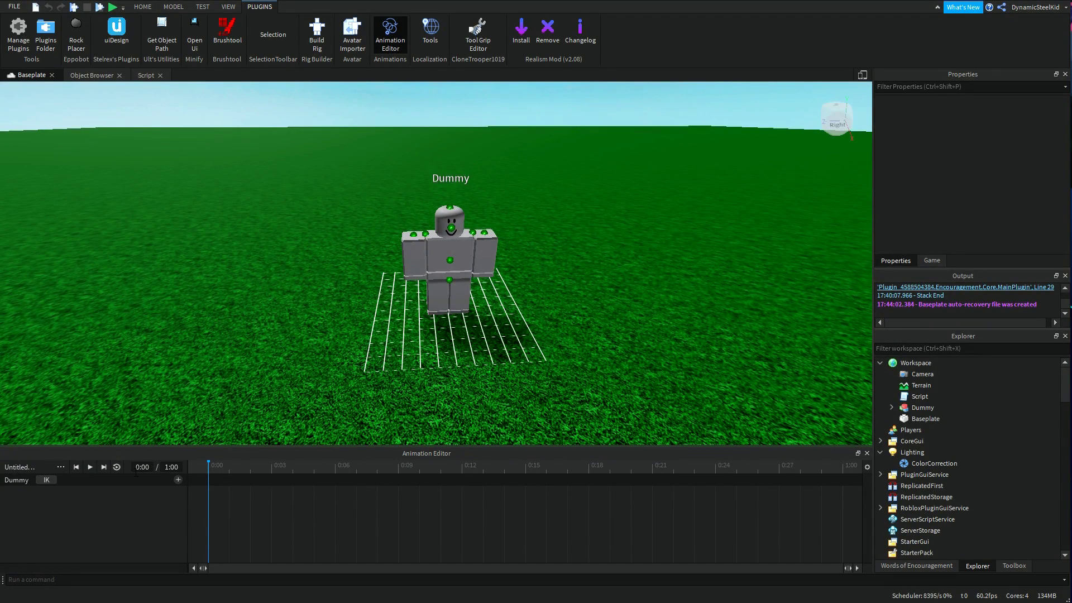
left_click(137, 467)
left_click(143, 467)
double_click(152, 469)
left_click(152, 468)
key("BackSpace")
key("BackSpace")
key("BackSpace")
key("BackSpace")
type("1:00")
key("Return")
left_click_drag(138, 466, 157, 472)
type("0:00")
key("Return")
Step: Rotate the dummy's right upper arm forward to about horizontal at 0:00 to set its first keyframe
right_click_drag(563, 198, 501, 209)
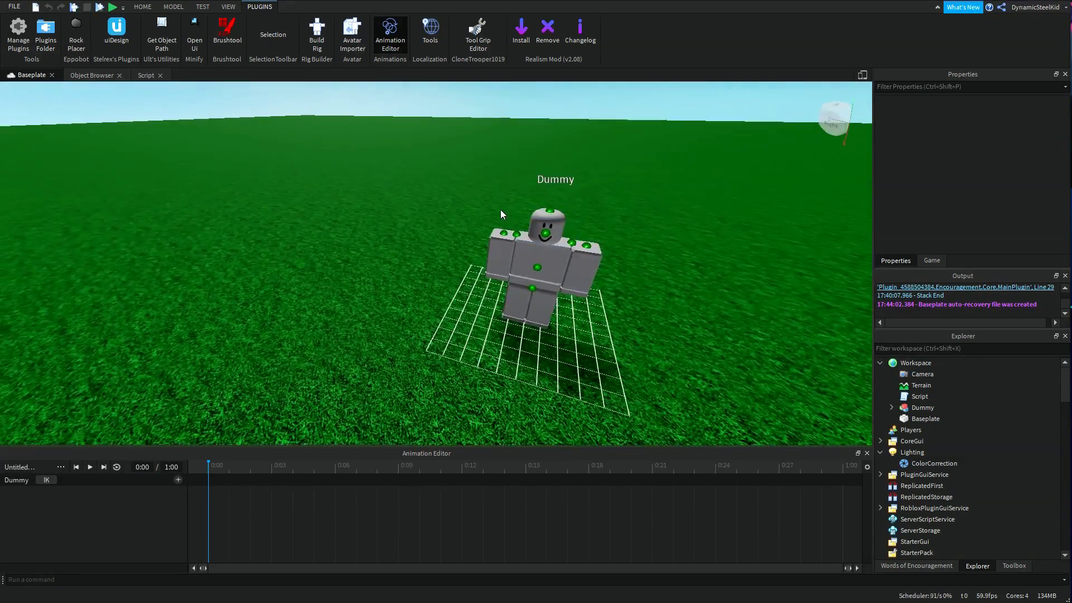
left_click(507, 245)
right_click_drag(507, 246, 587, 231)
right_click_drag(412, 365, 412, 366)
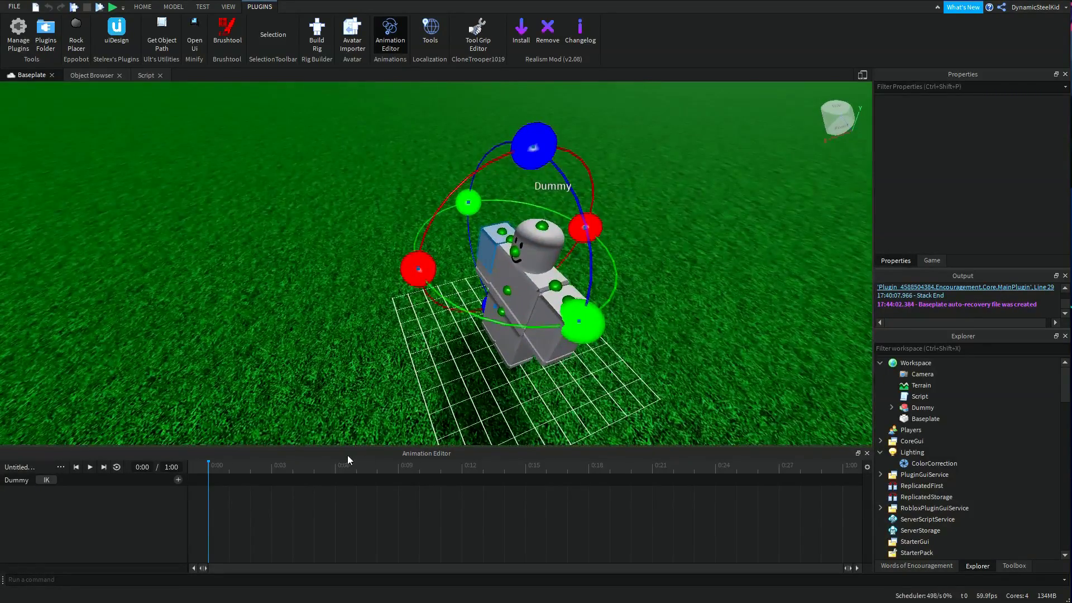
left_click_drag(421, 267, 553, 152)
right_click_drag(581, 232, 582, 232)
key("f")
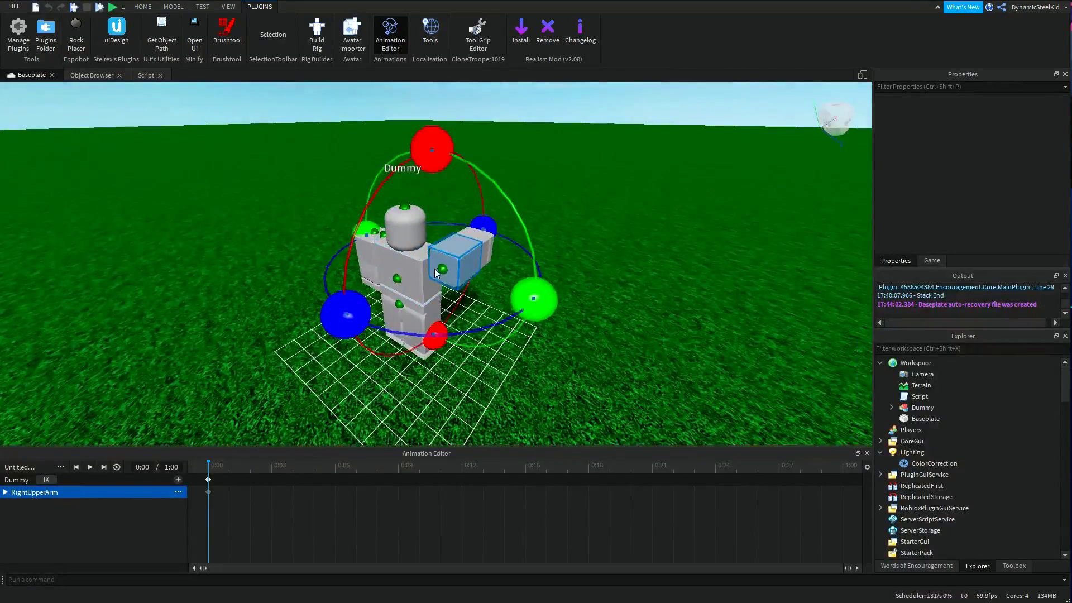
Step: Move the playhead to 0:15 and rotate the right upper arm downward to add a keyframe there
right_click_drag(474, 203, 503, 201)
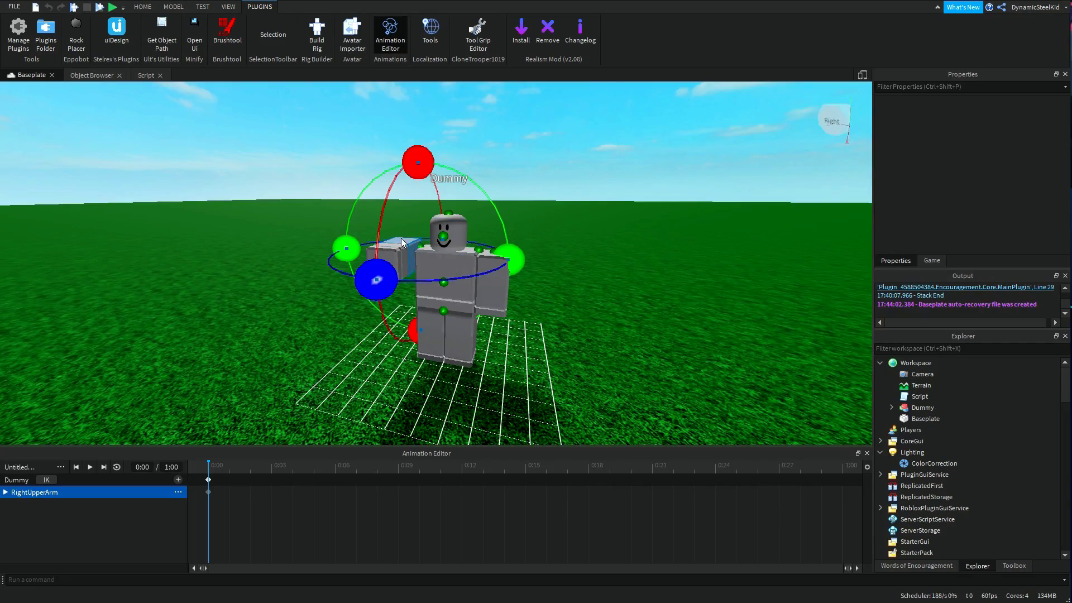
right_click_drag(531, 214, 579, 231)
left_click(528, 471)
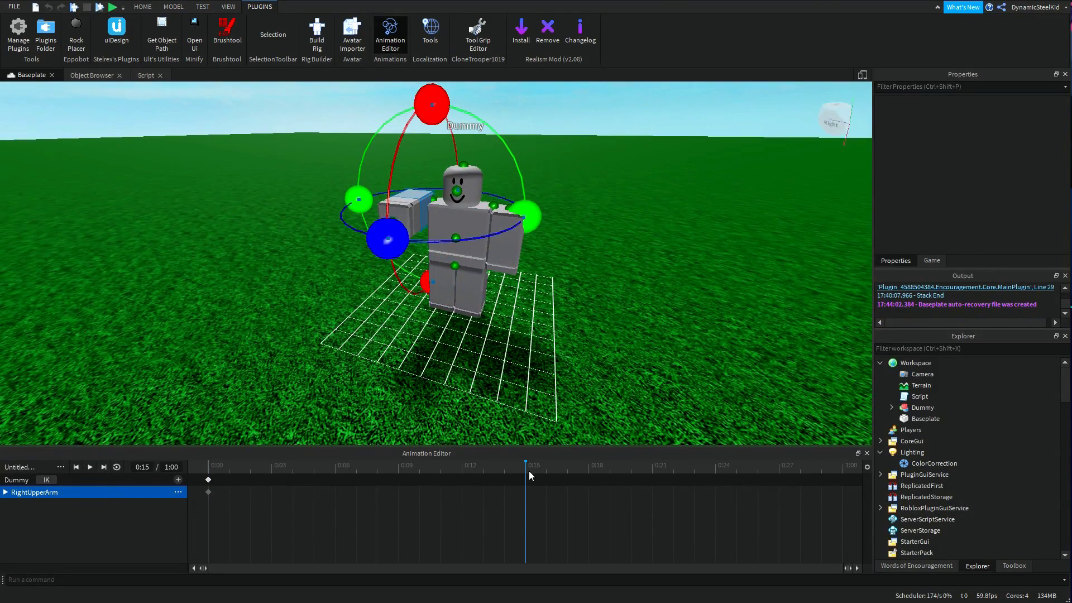
left_click_drag(431, 104, 387, 206)
Step: Move the playhead to 1:00 and raise the right upper arm back to about horizontal as a closing keyframe
left_click_drag(779, 468, 853, 474)
left_click_drag(386, 207, 455, 79)
right_click_drag(599, 213, 604, 169)
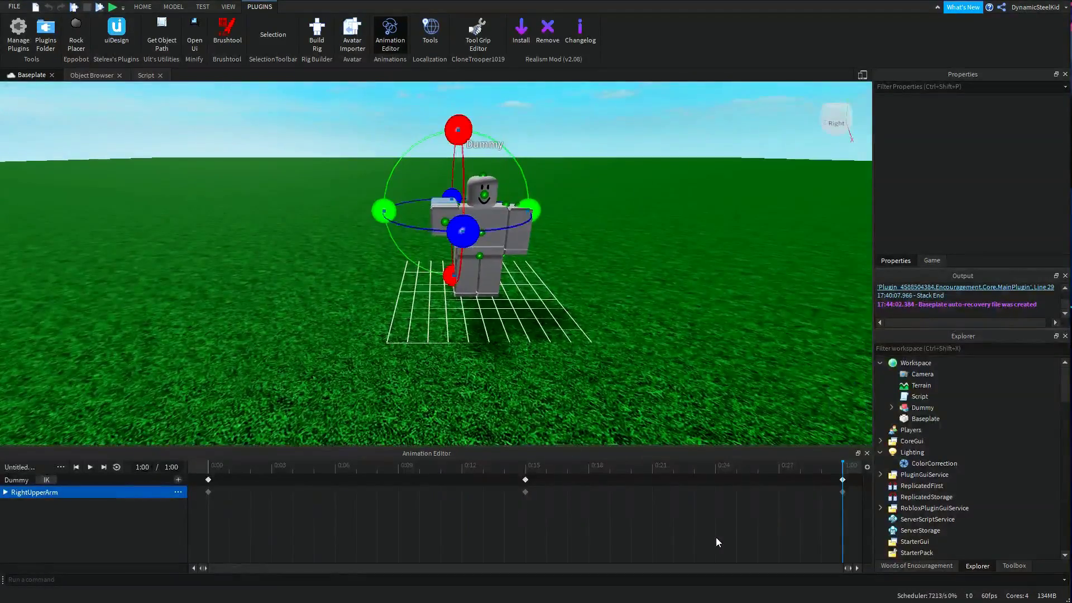
Step: Play the arm animation from 0:00 several times, viewing it from the side with the rotation handles hidden
left_click_drag(700, 468, 155, 486)
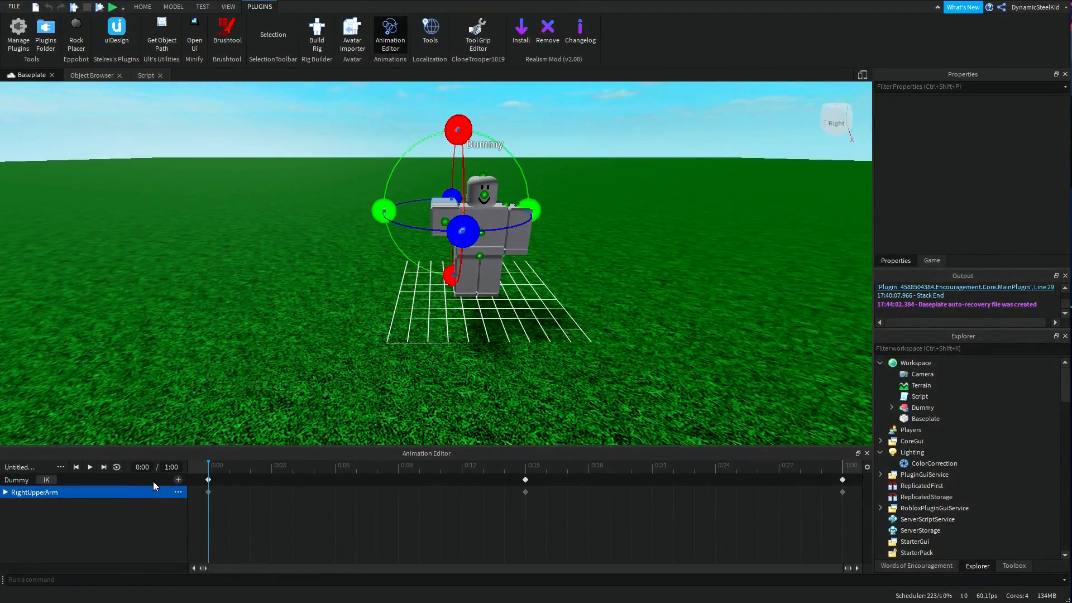
left_click(89, 467)
right_click_drag(413, 358, 414, 357)
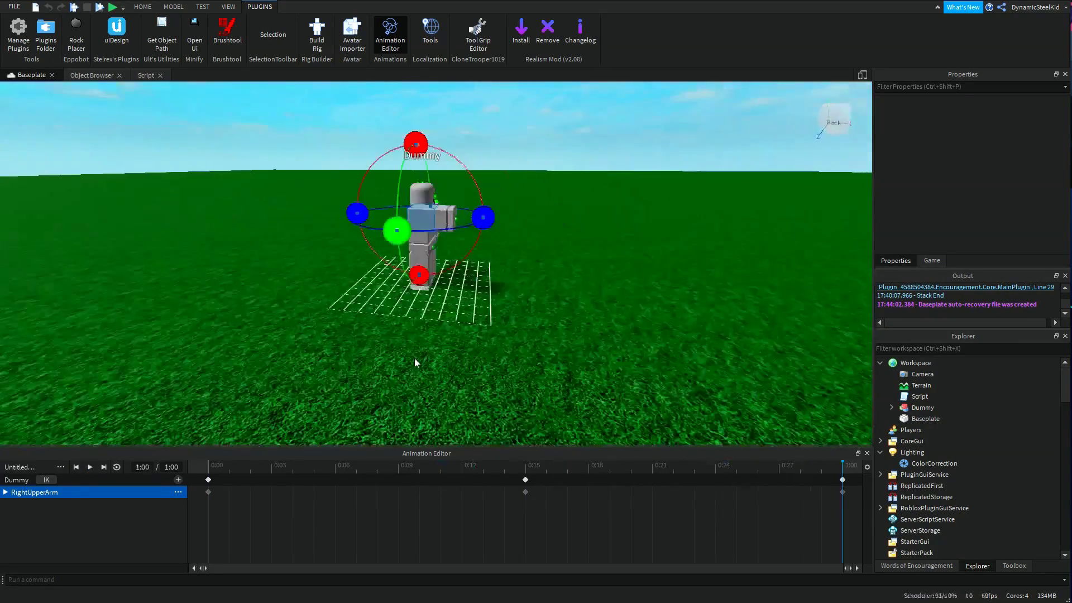
left_click(89, 467)
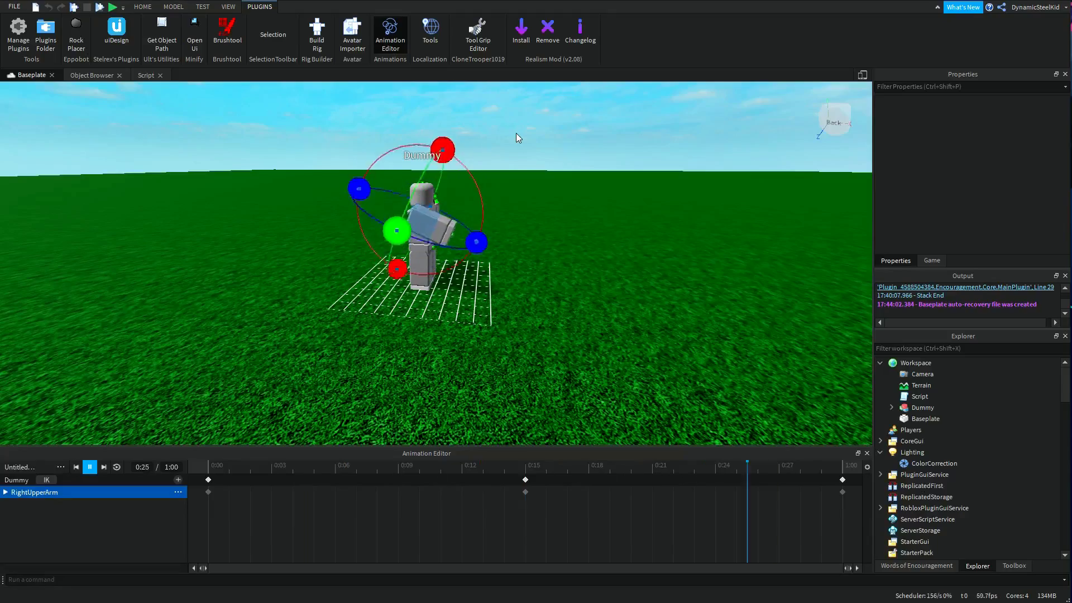
left_click(516, 133)
left_click(89, 468)
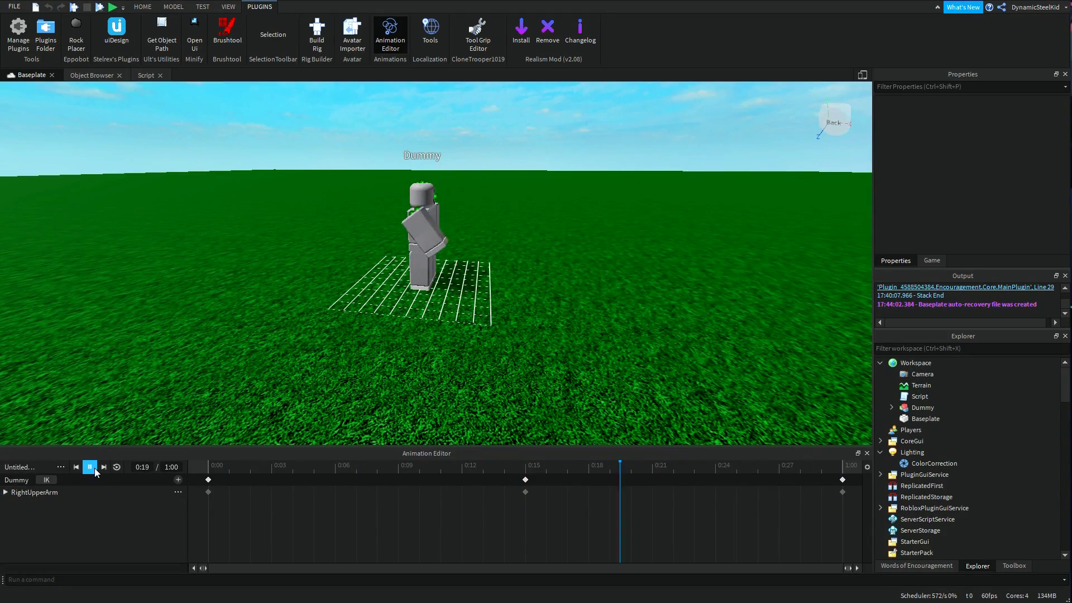
Step: Rotate the dummy's upper torso very slightly at 1:00 to add an UpperTorso track with keyframes
scroll(517, 220, "up", 5)
right_click_drag(517, 220, 531, 270)
scroll(530, 270, "down", 3)
right_click_drag(517, 220, 504, 215)
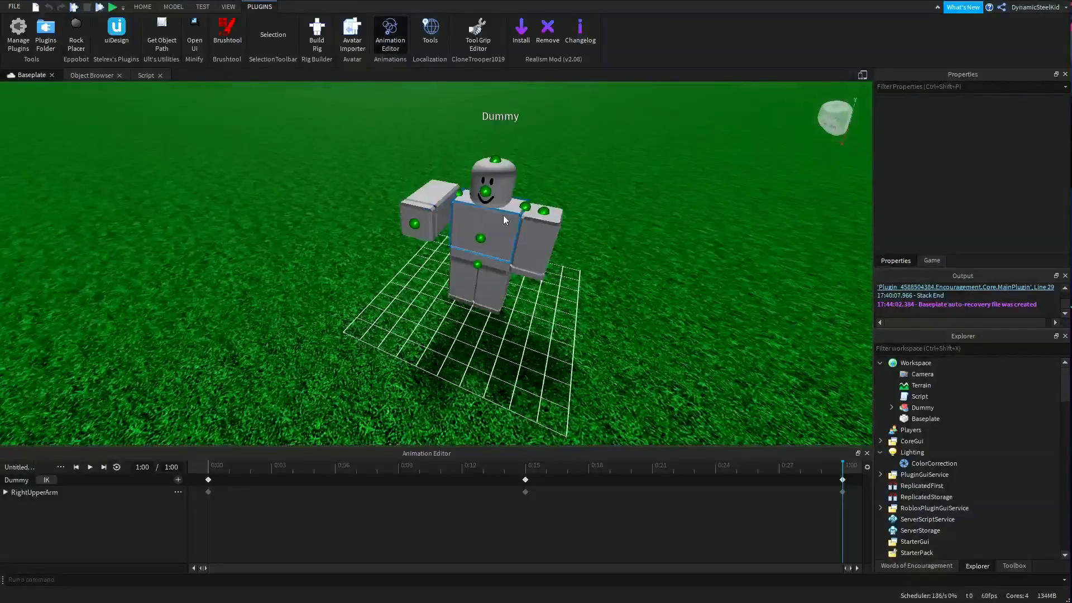
scroll(498, 206, "up", 3)
left_click(498, 206)
right_click_drag(565, 247, 561, 265)
scroll(471, 308, "down", 3)
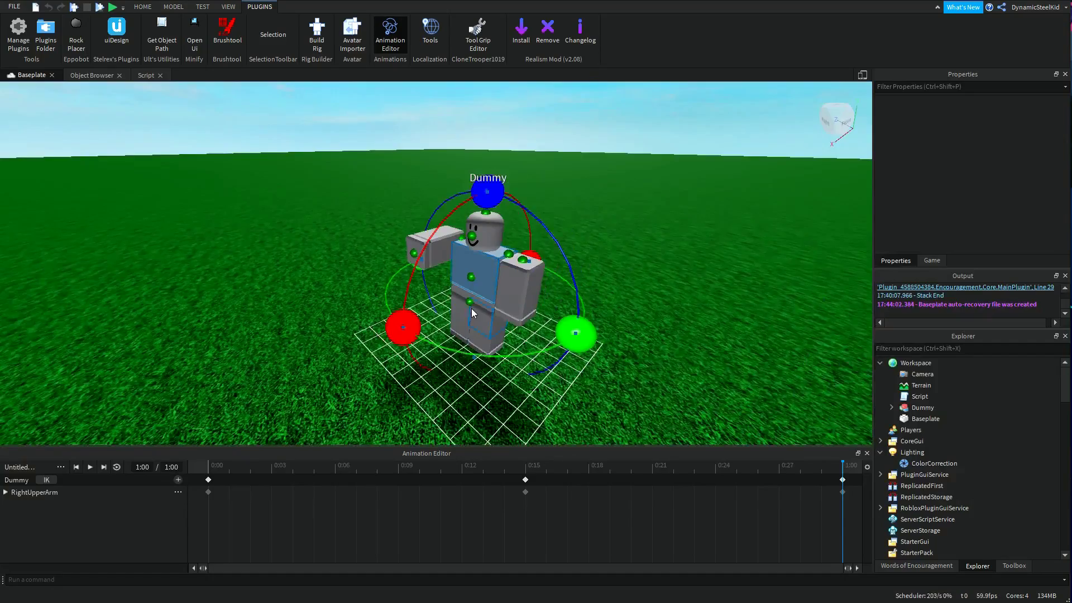
right_click_drag(471, 308, 402, 273)
mouse_move(403, 285)
left_mouse_down()
mouse_move(389, 319)
mouse_move(404, 267)
mouse_move(402, 290)
left_mouse_up()
scroll(403, 416, "up", 3)
scroll(403, 416, "down", 4)
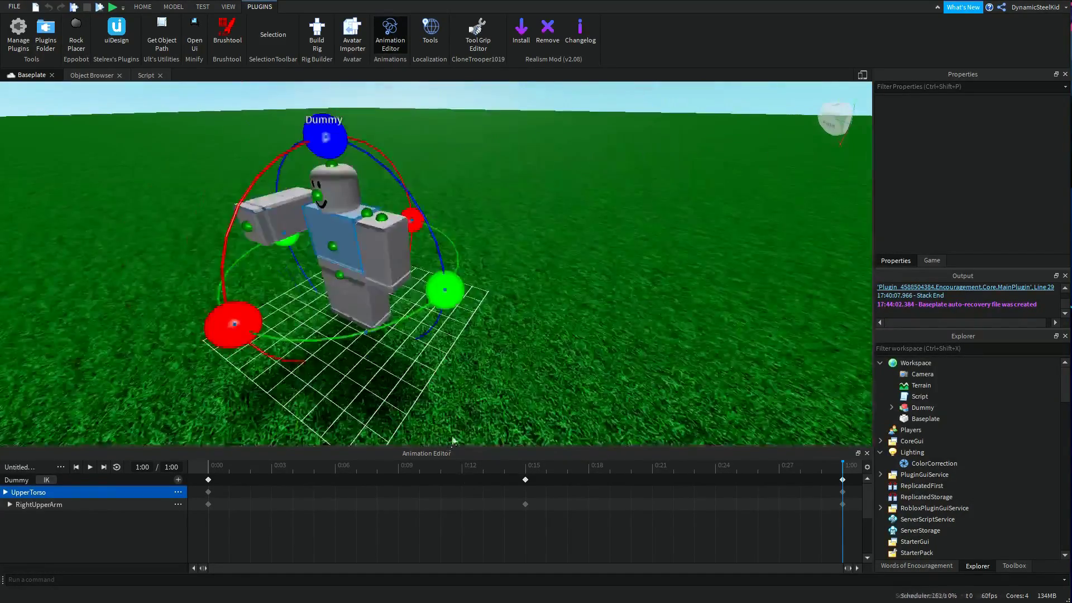
Step: Scrub through the whole timeline up to 1:00 and return the playhead to 0:00, watching the dummy's motion
right_click_drag(403, 416, 430, 463)
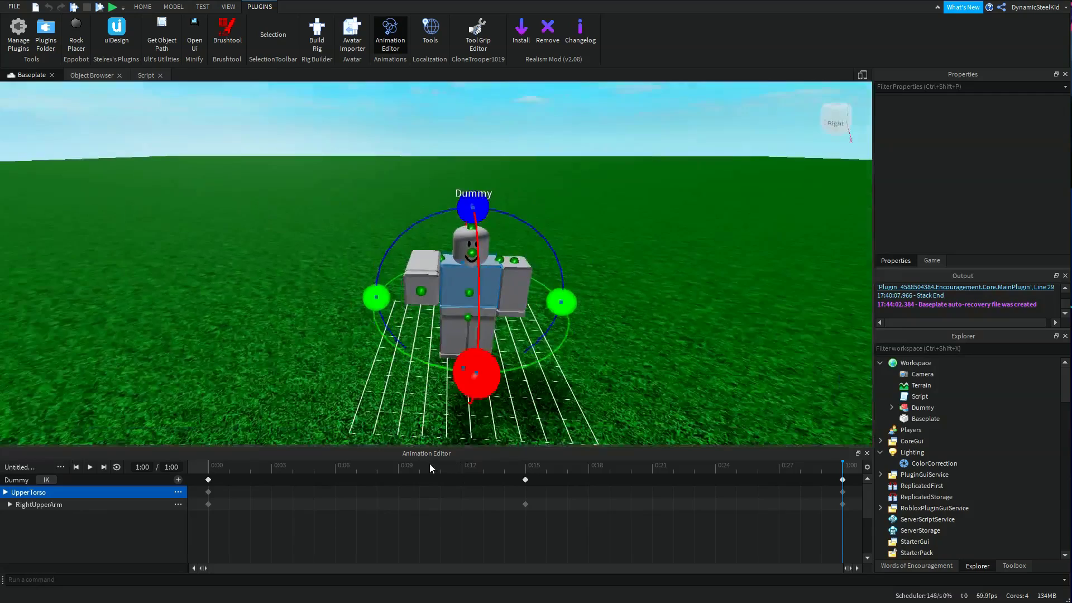
left_click_drag(430, 468, 198, 470)
left_click_drag(250, 469, 878, 490)
left_click_drag(268, 468, 207, 468)
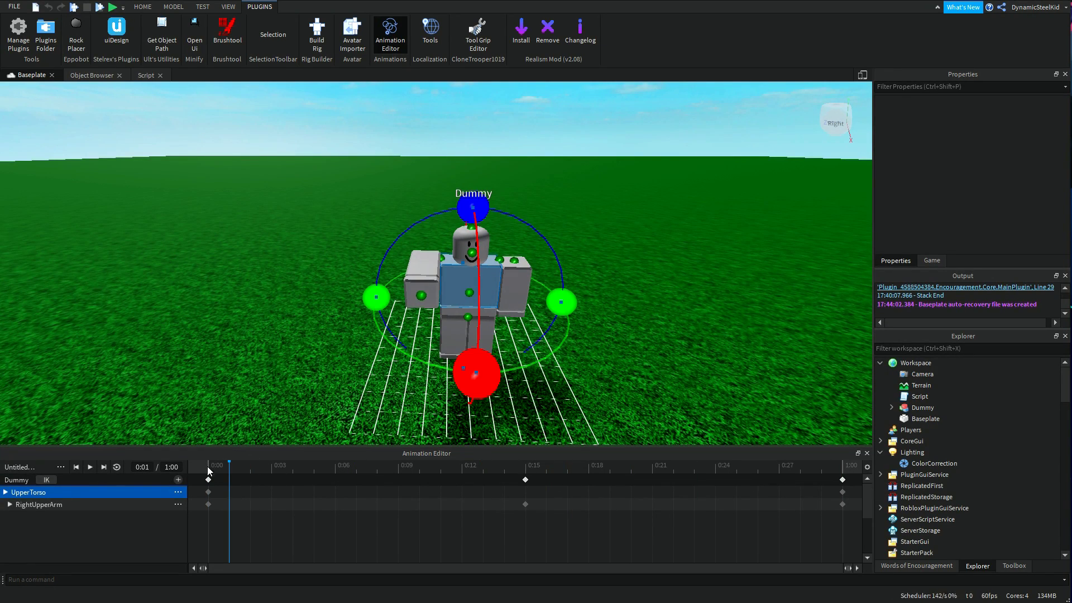
left_click(209, 468)
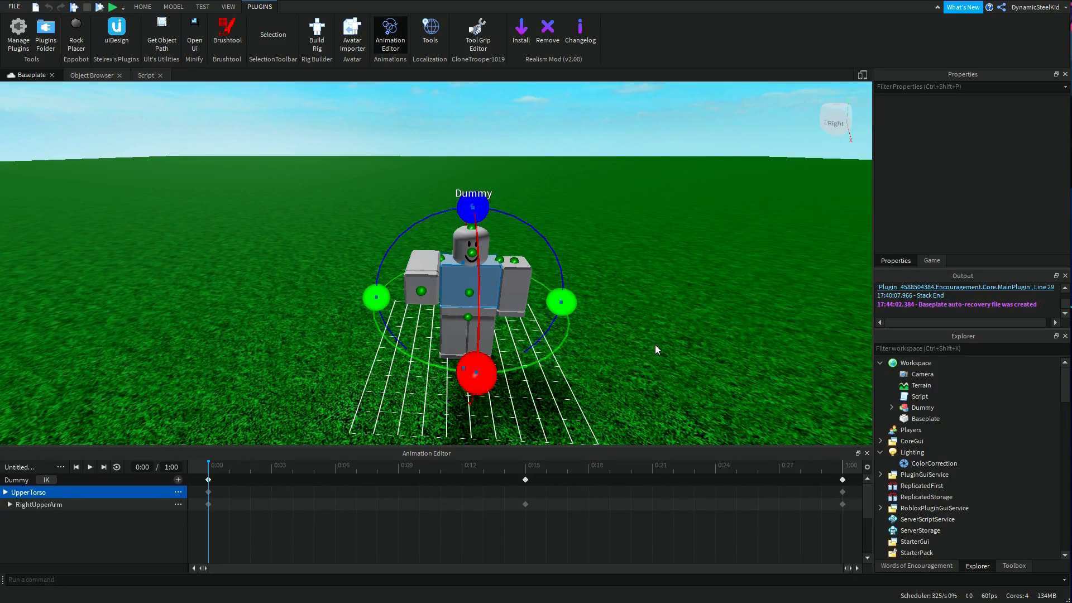
Step: Play the animation from the 0:00 keyframe without the torso handles and select the dummy's right upper arm
right_click_drag(653, 305, 648, 279)
left_click(647, 279)
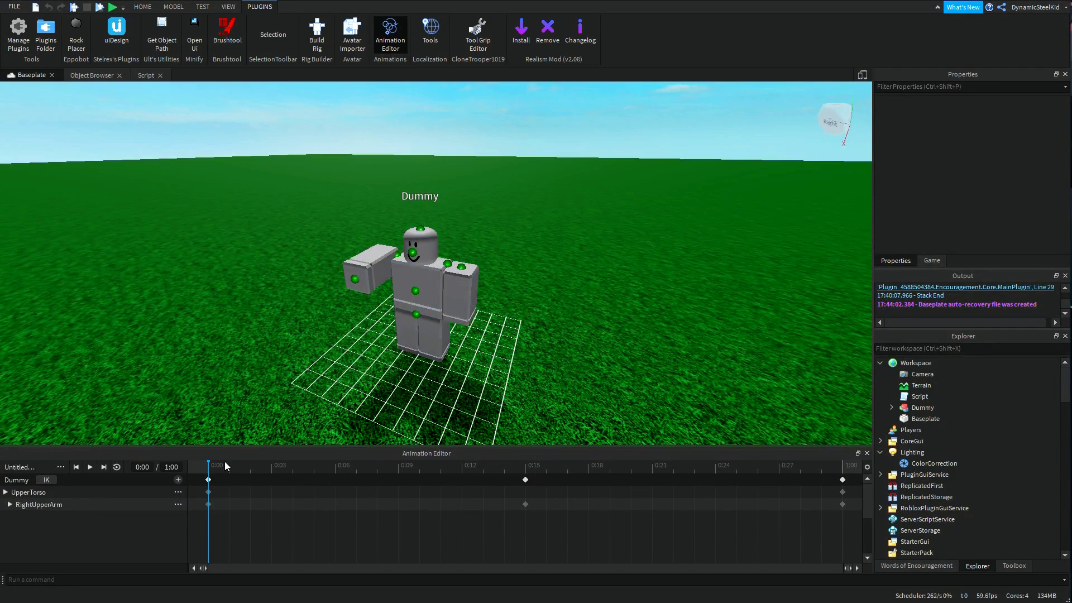
left_click_drag(241, 467, 208, 468)
left_click(208, 479)
left_click(244, 479)
left_click(90, 468)
left_click(383, 256)
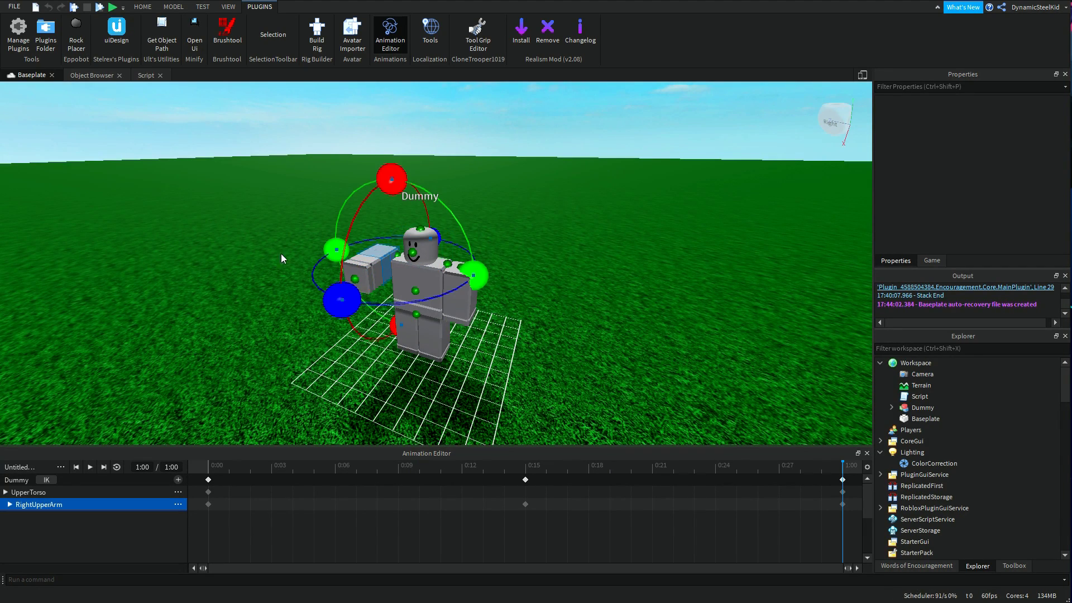
Step: Set the easing direction of all three RightUpperArm keyframes to InOut
left_click_drag(201, 503, 861, 505)
left_click_drag(852, 506, 853, 508)
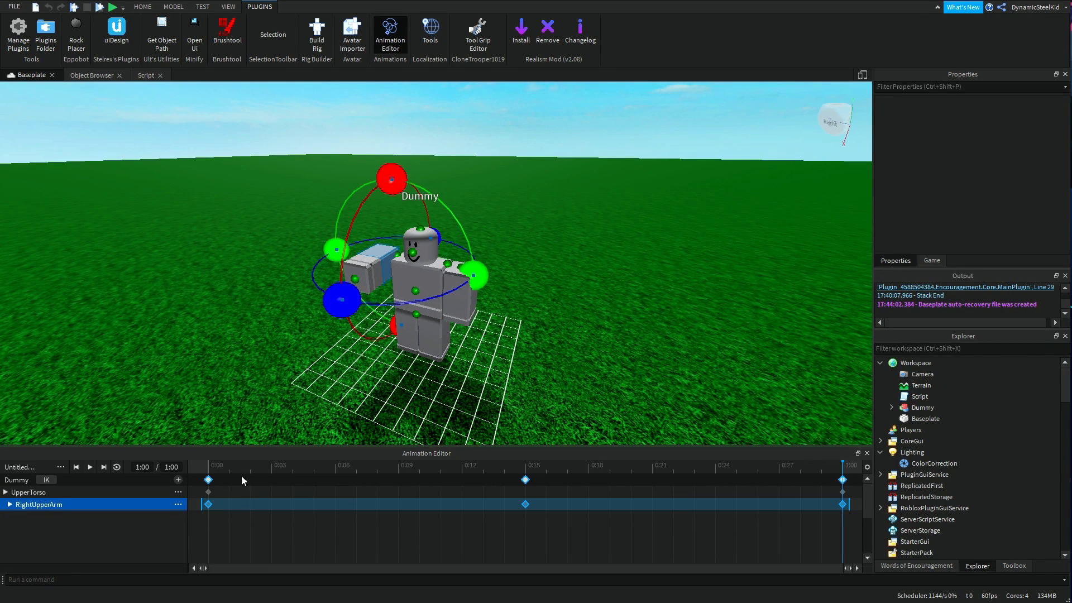
right_click(524, 505)
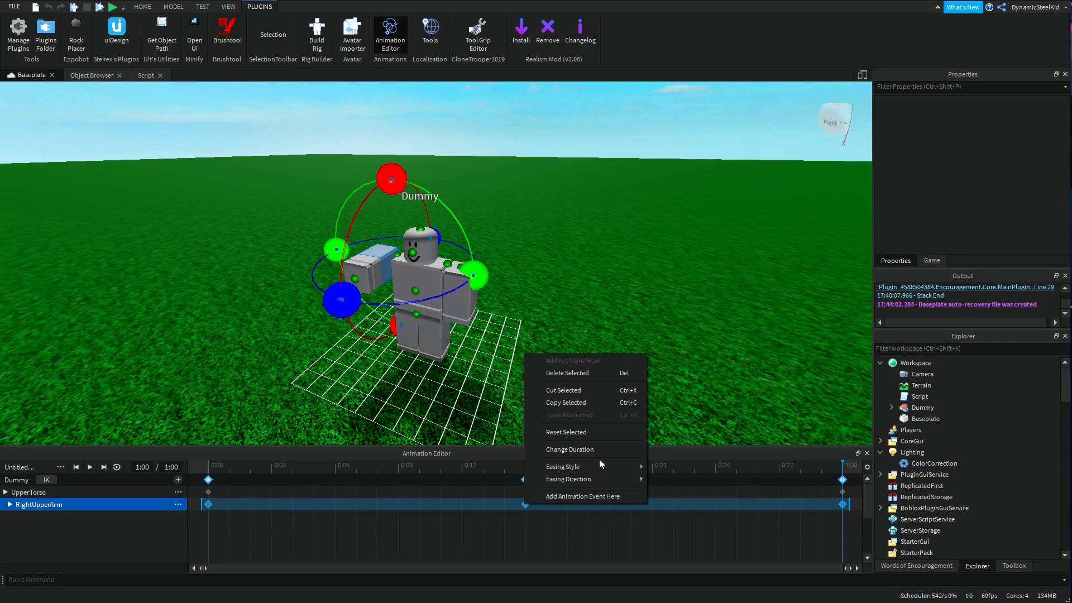
mouse_move(620, 478)
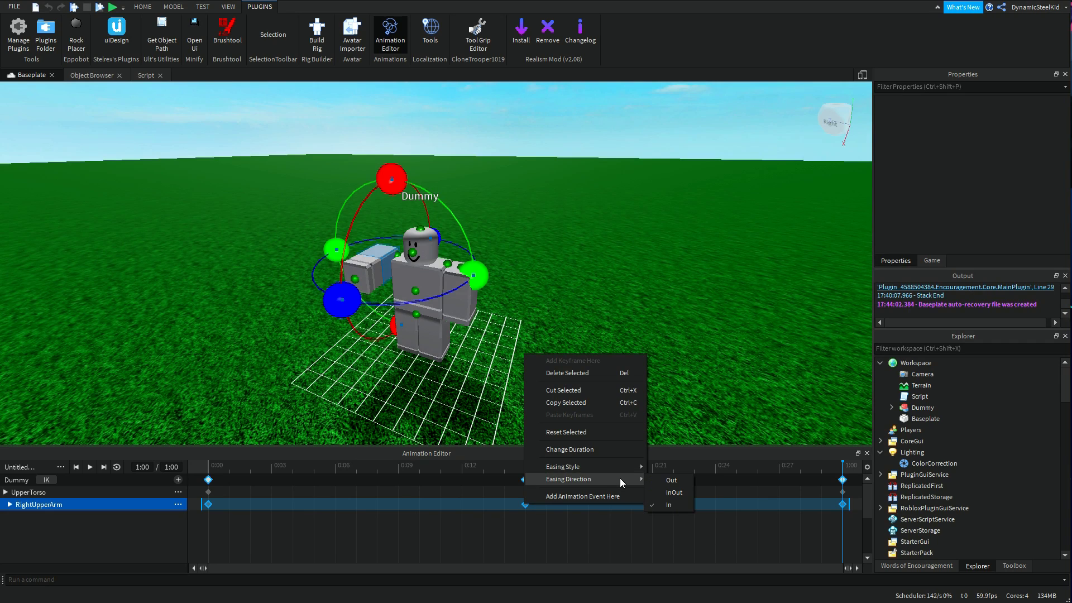
left_click(672, 493)
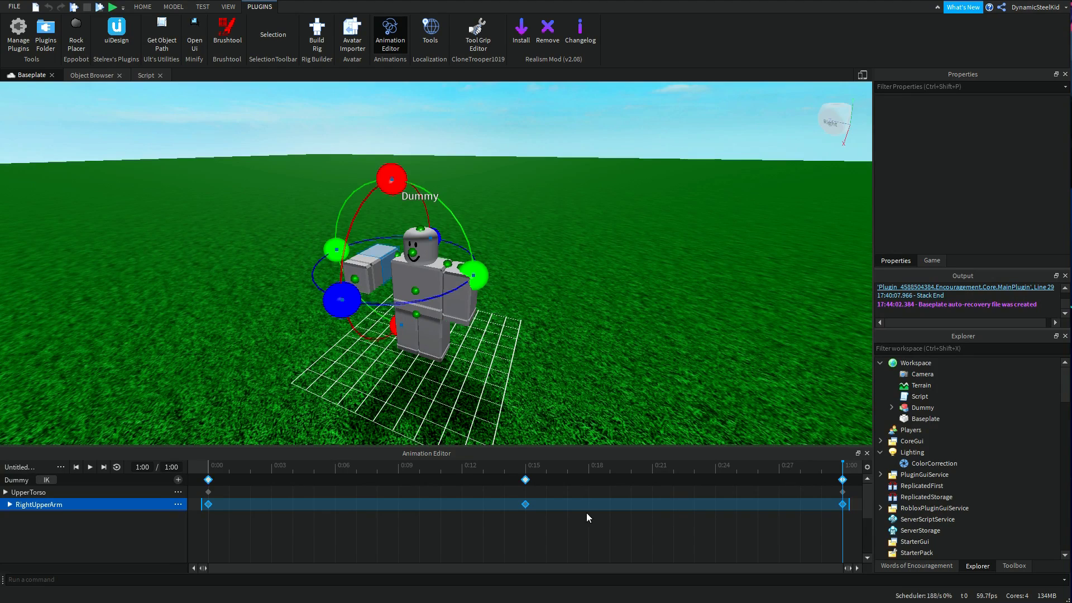
Step: Set the easing style of the selected RightUpperArm keyframes to Cubic
right_click(526, 503)
mouse_move(575, 463)
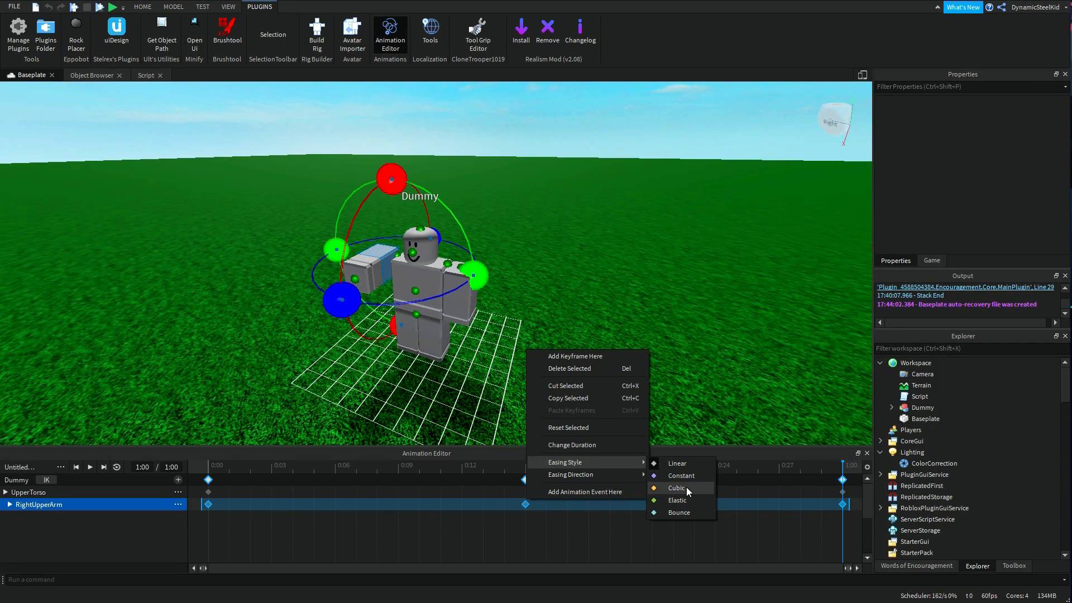
left_click(686, 489)
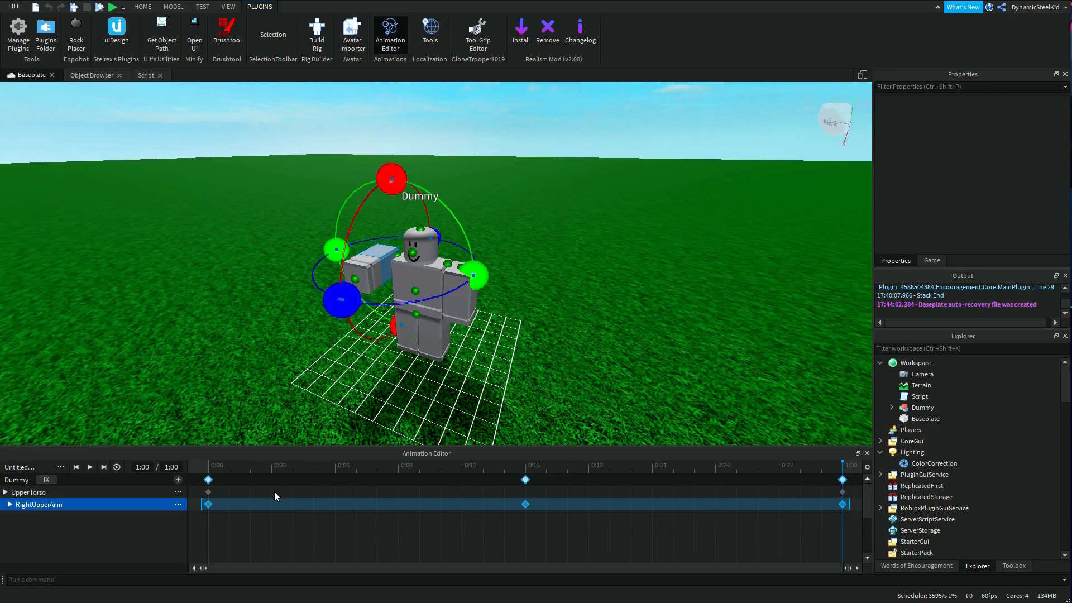
right_click(208, 504)
mouse_move(276, 469)
left_click(353, 492)
Step: Scrub the first half of the timeline and play the animation to check the eased arm motion
left_click(338, 477)
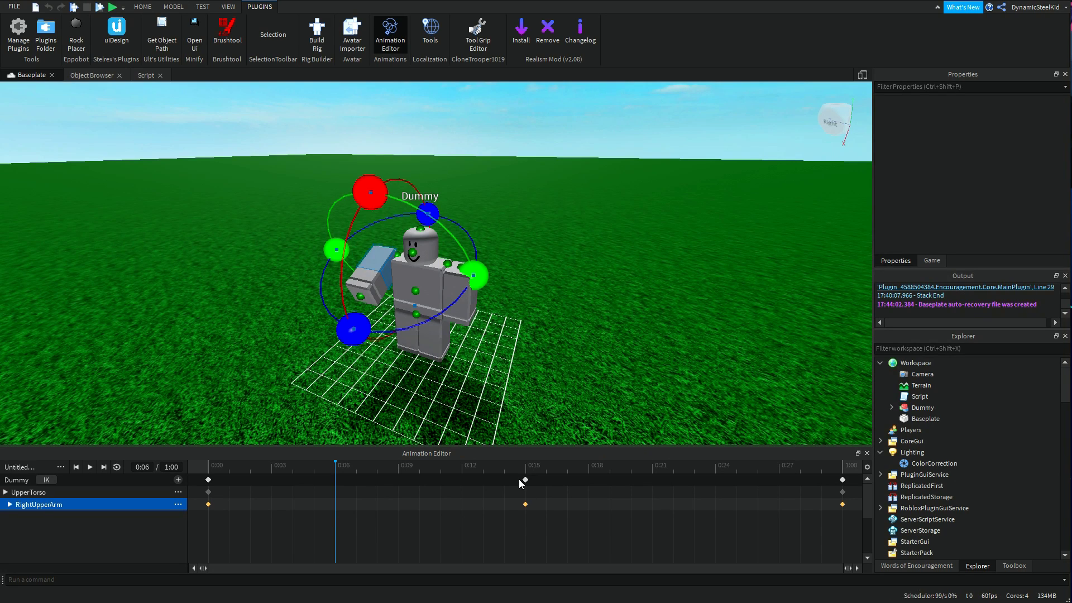
left_click_drag(407, 471, 291, 470)
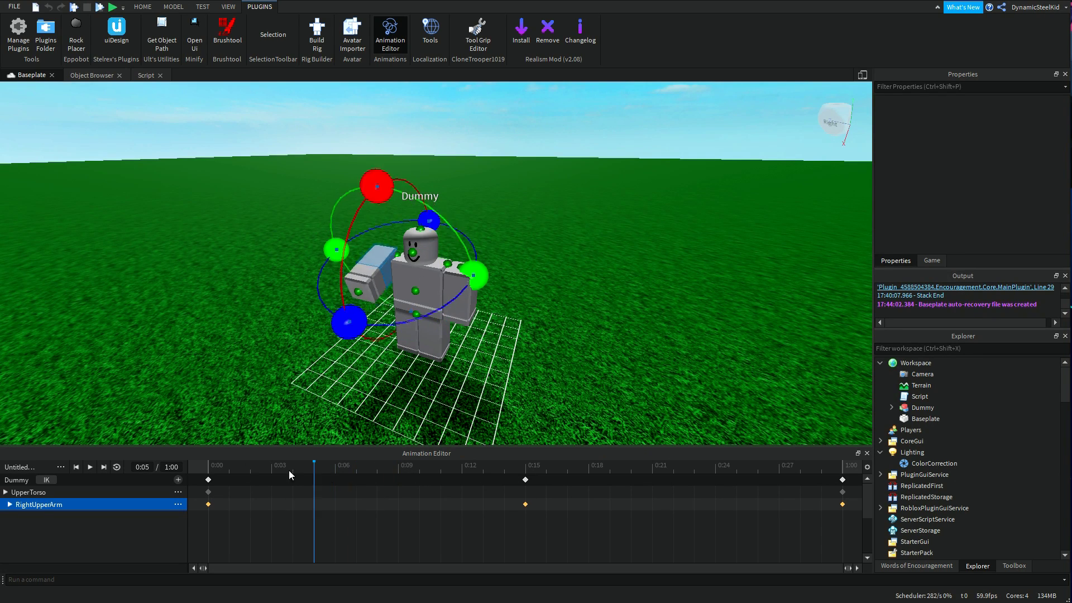
left_click(228, 465)
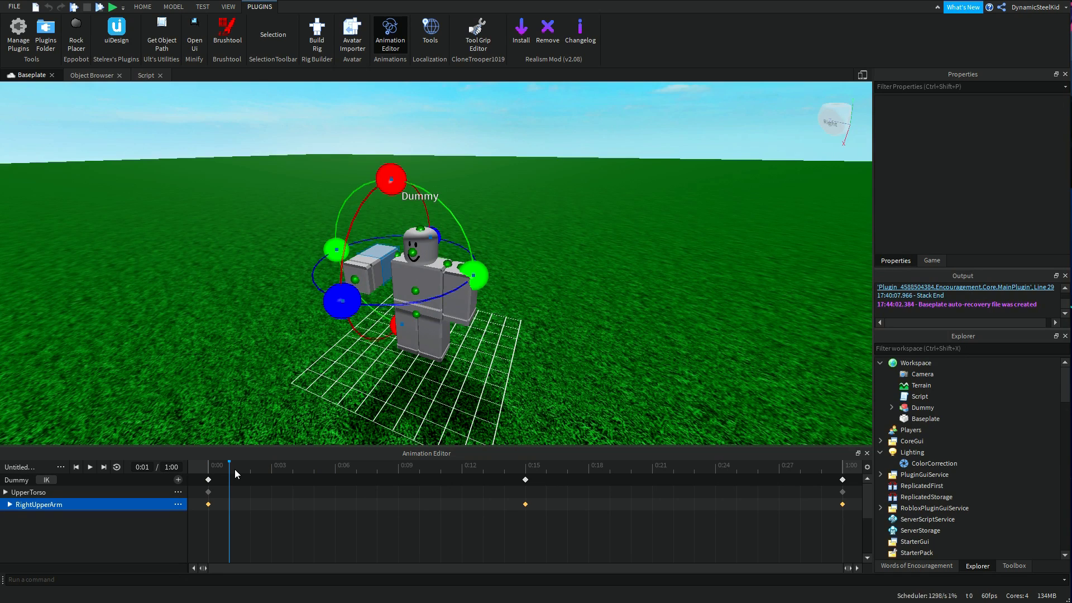
left_click(90, 466)
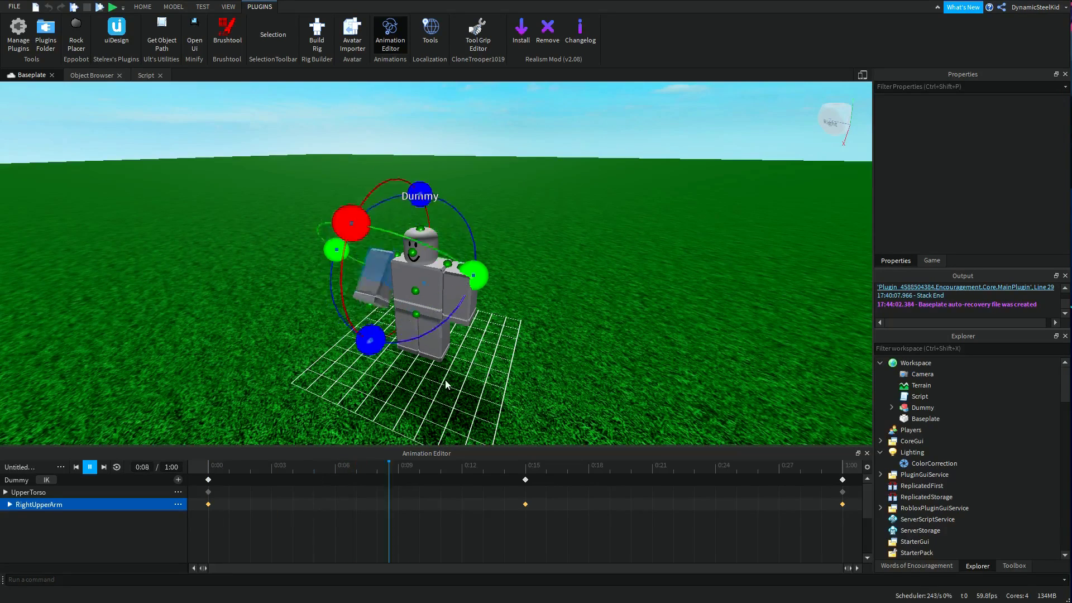
left_click(89, 467)
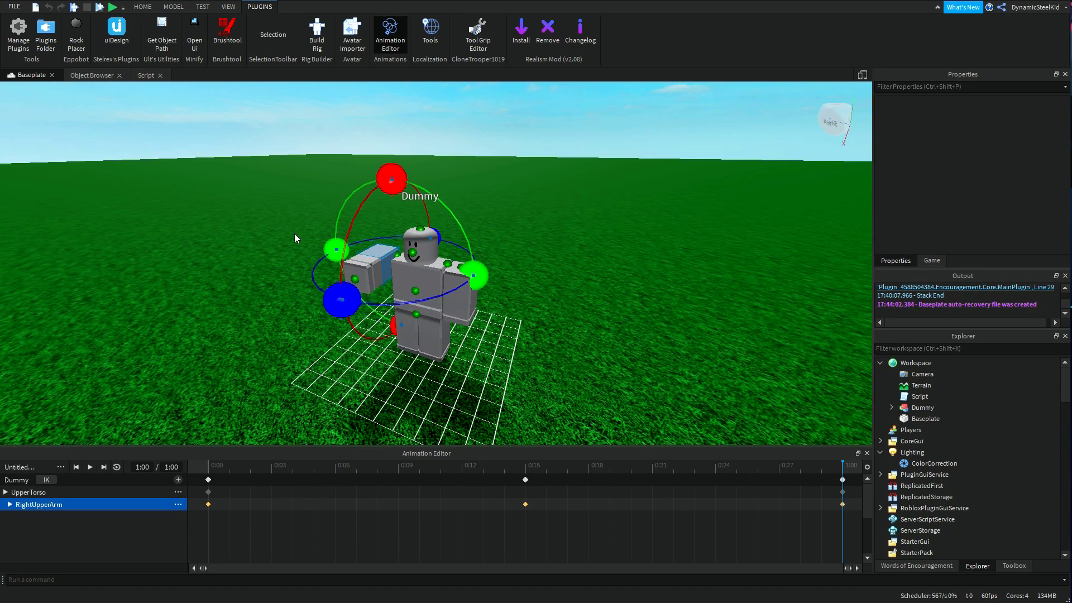
Step: Enable looping for the animation, watch the looped playback, and stop it near the clip's start
left_click(89, 467)
left_click(116, 467)
left_click(92, 470)
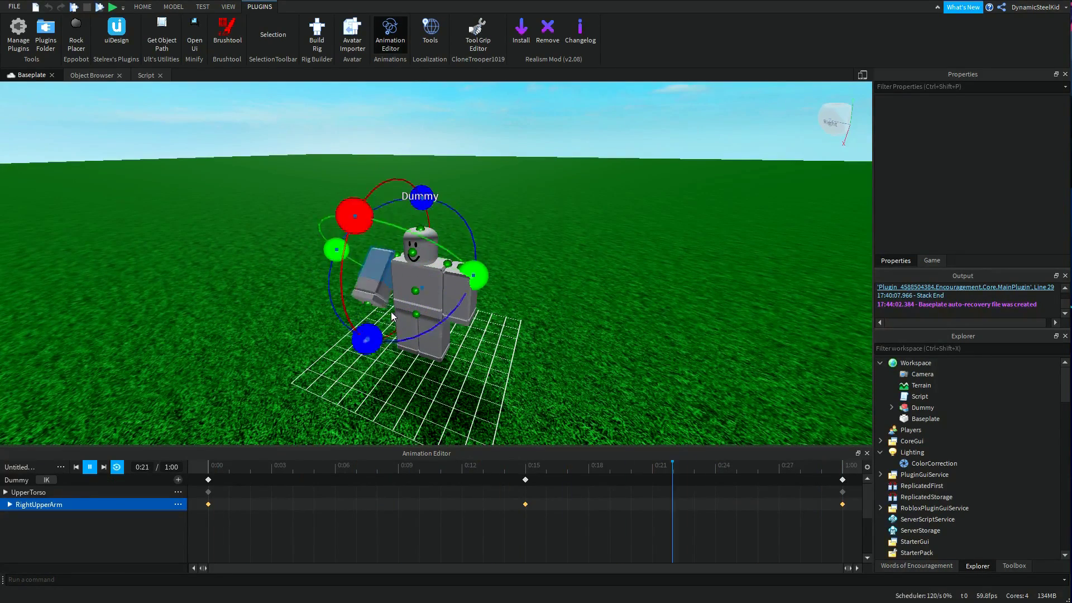
left_click(90, 466)
left_click(90, 467)
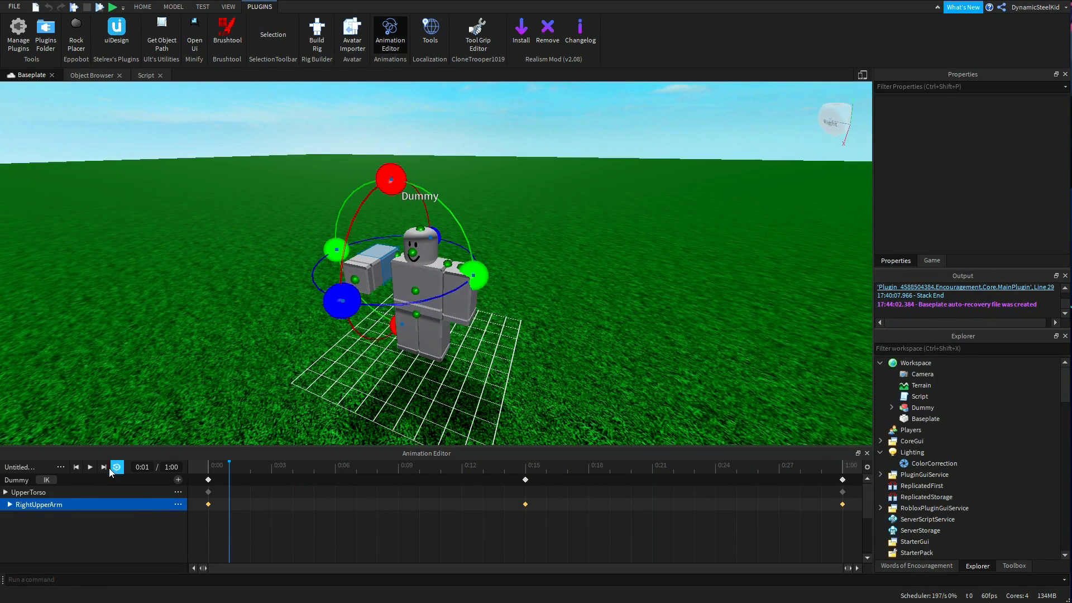
left_click(60, 468)
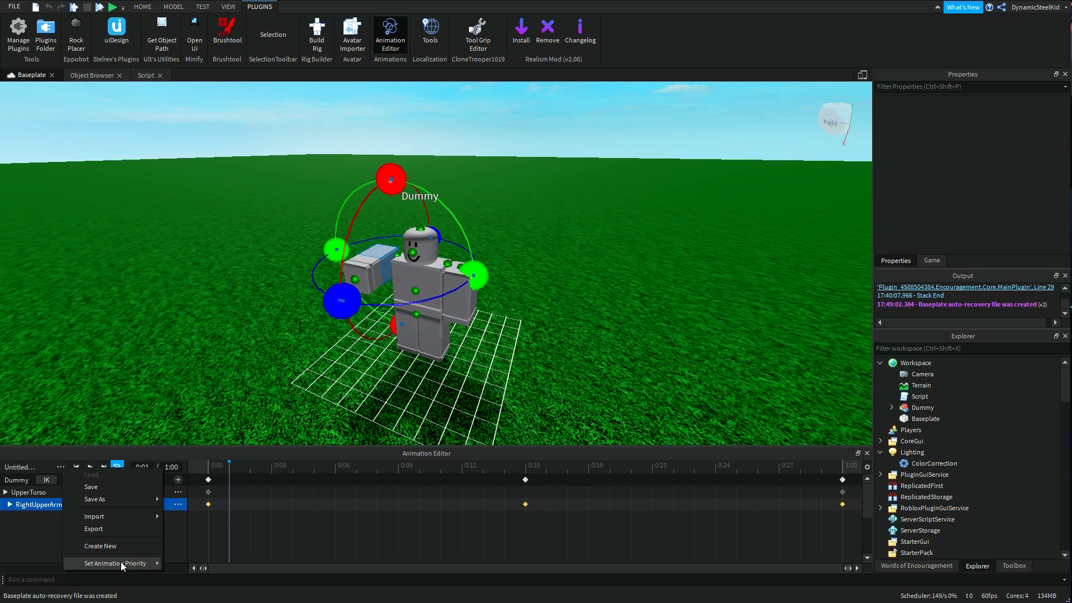
mouse_move(119, 568)
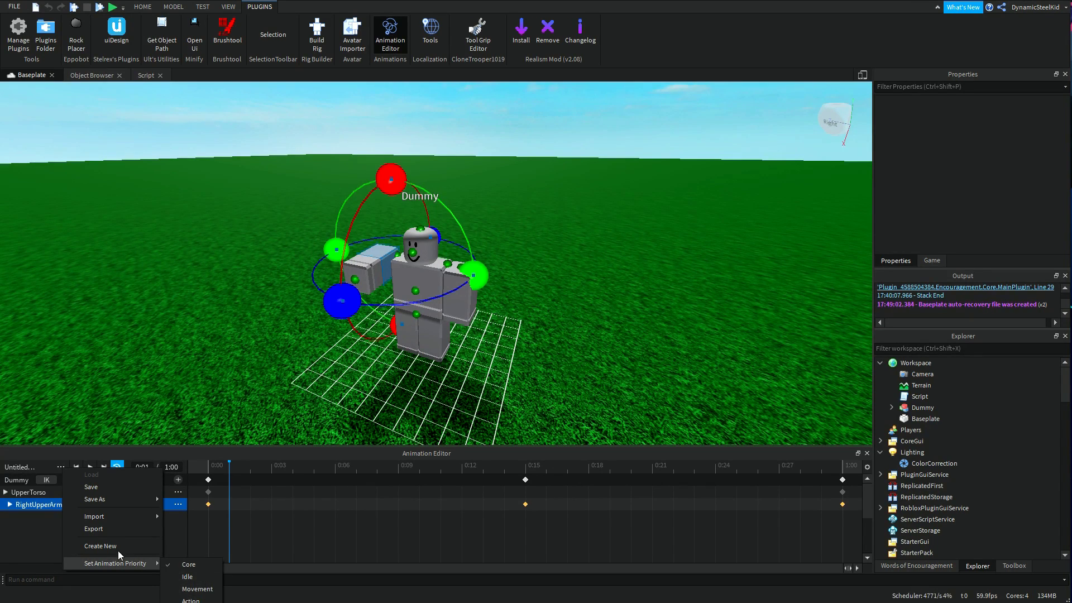
mouse_move(113, 517)
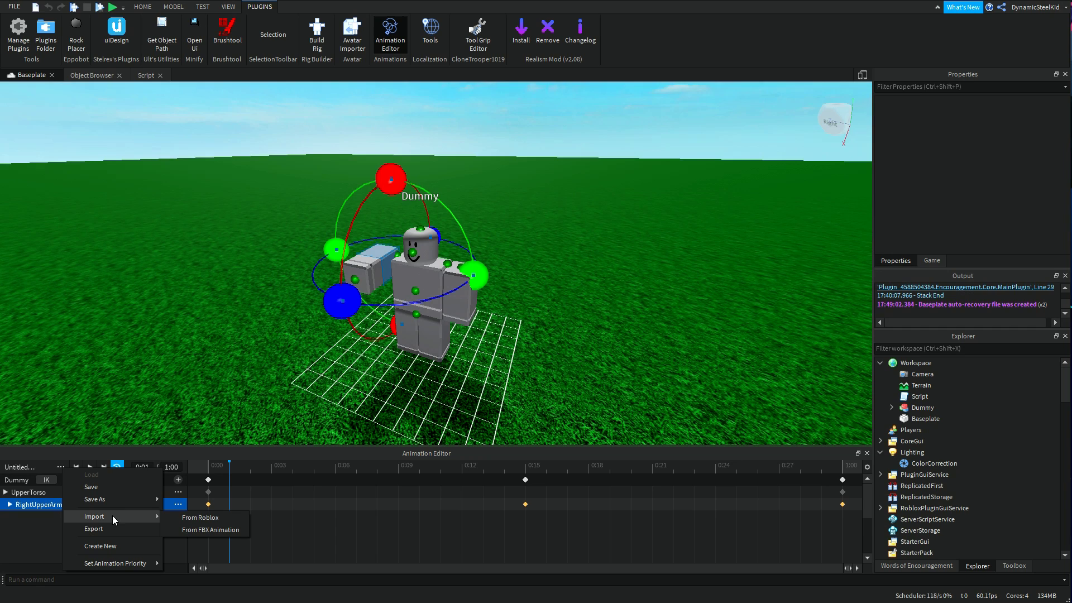
left_click(218, 391)
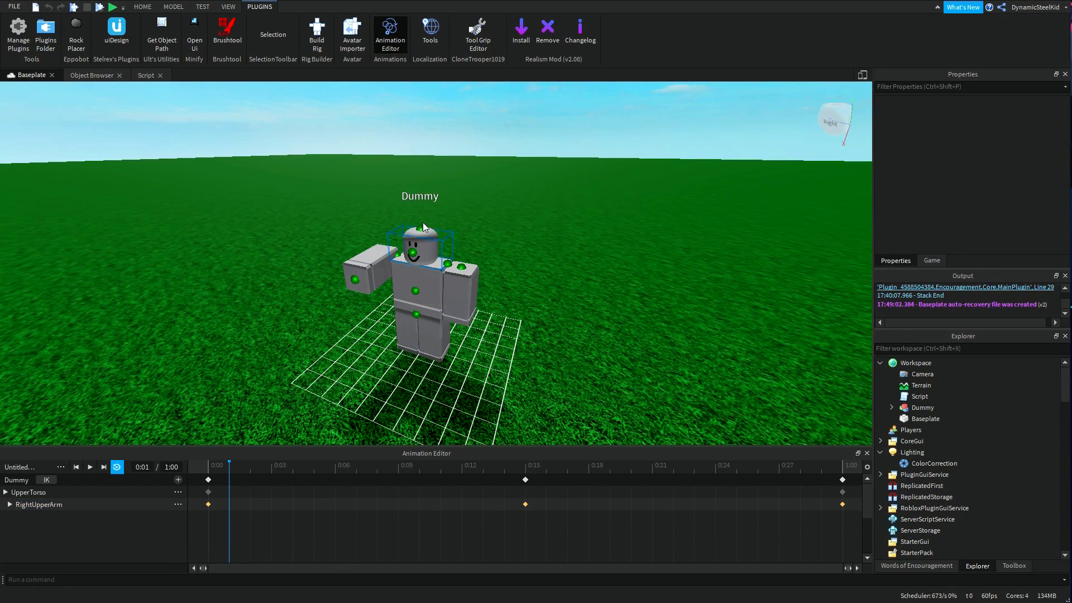
Step: Reselect the right upper arm and scrub the arm's motion back and forth from the dummy's front, ending at 0:00
left_click(357, 253)
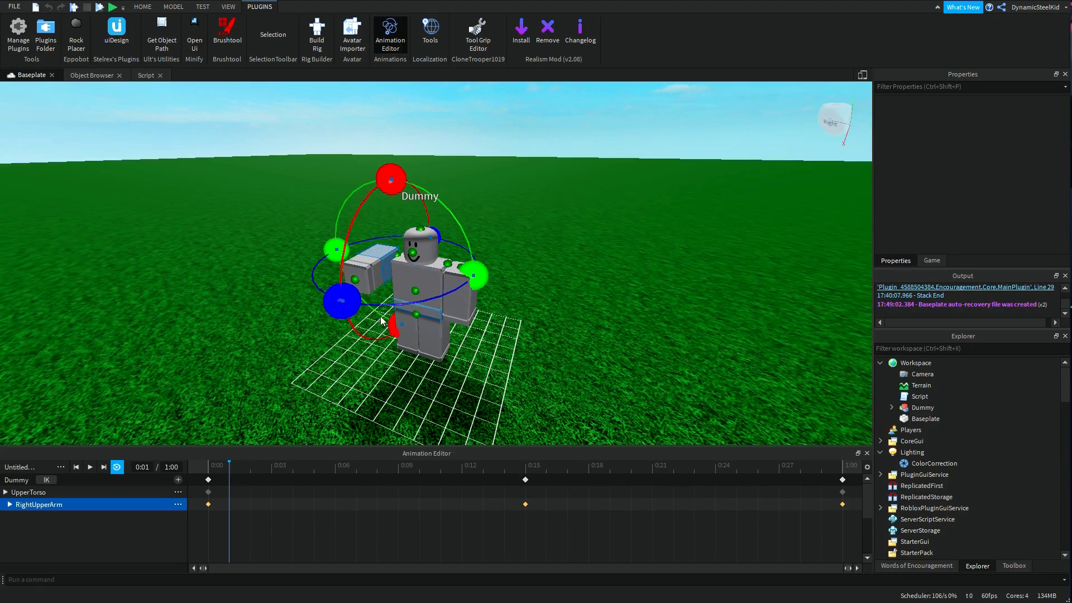
right_click_drag(614, 288, 502, 282)
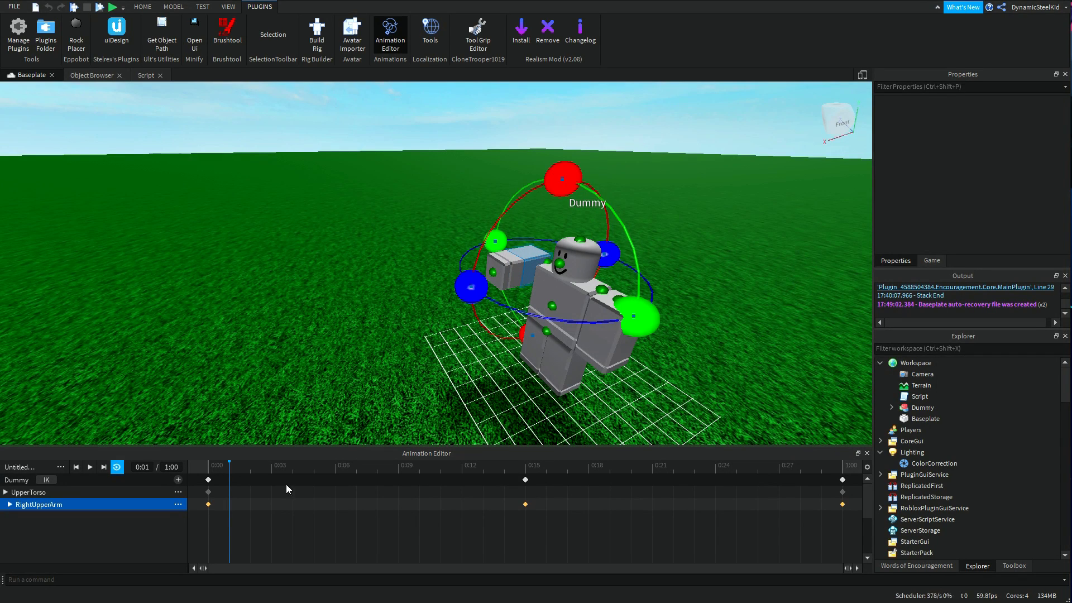
left_click_drag(293, 464, 440, 463)
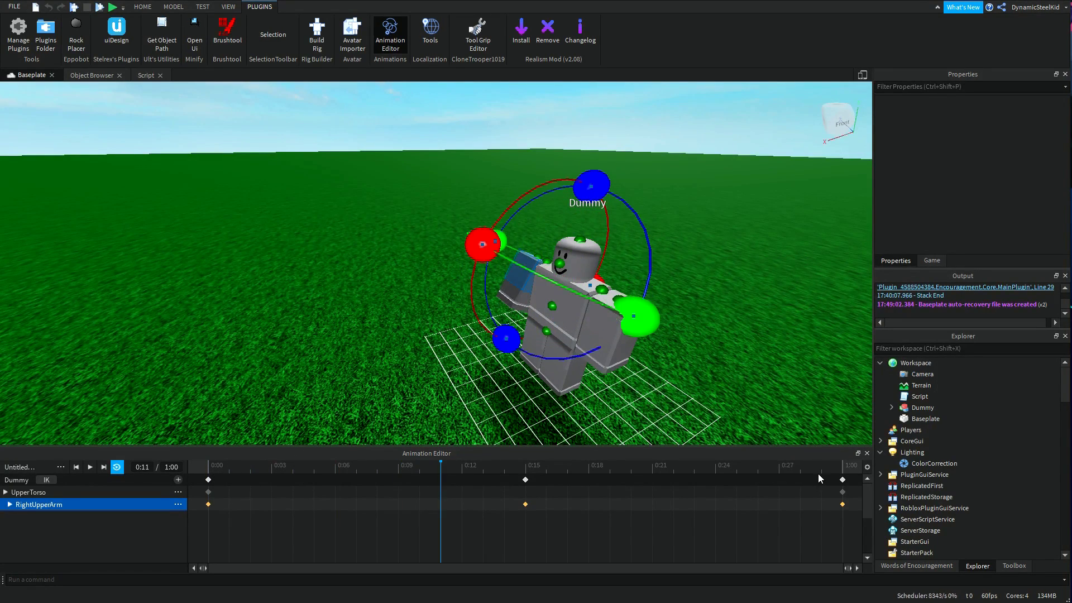
left_click_drag(811, 467, 635, 458)
left_click(529, 468)
left_click_drag(529, 467, 376, 466)
left_click(227, 467)
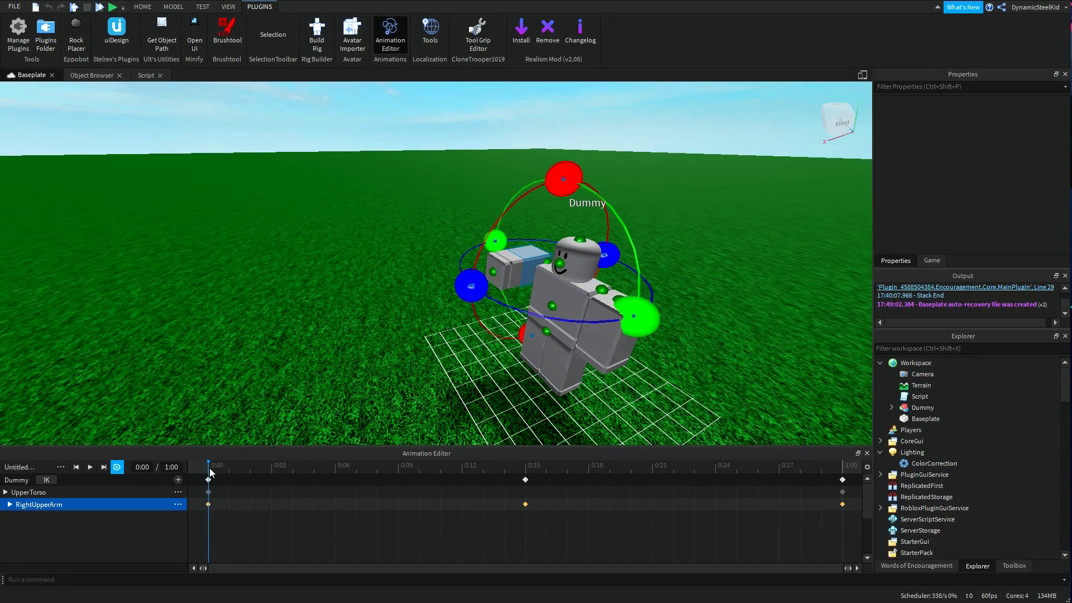
left_click(314, 467)
left_click_drag(553, 471, 208, 470)
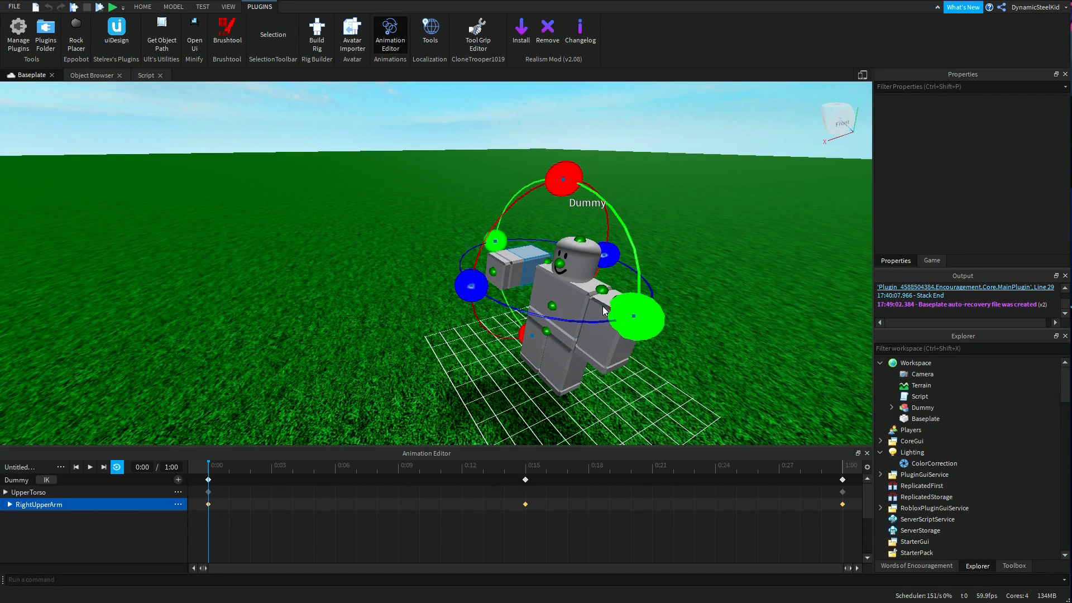
left_click_drag(471, 285, 441, 278)
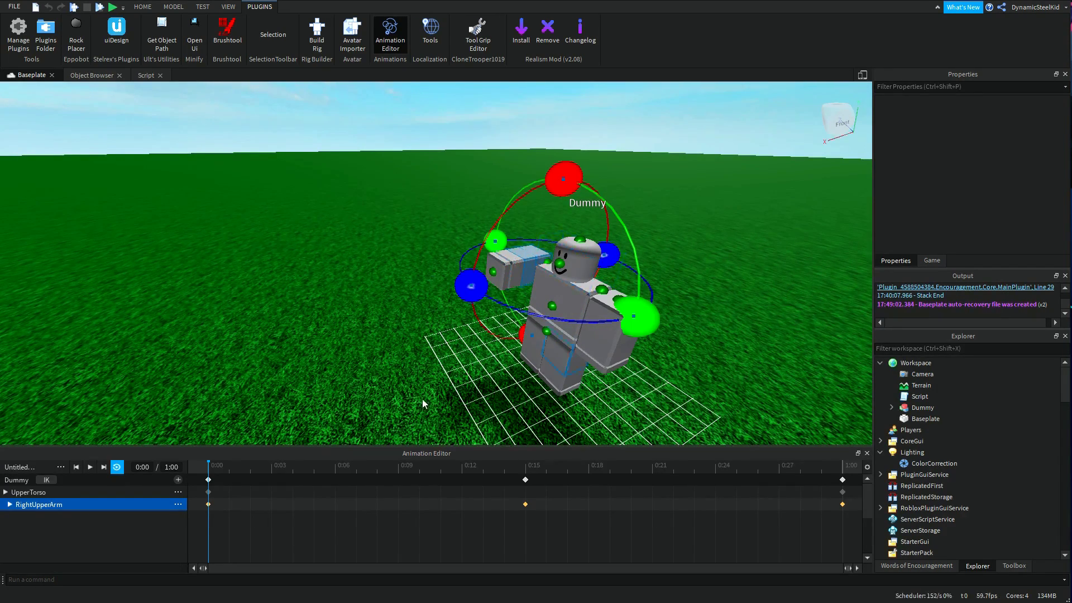
left_click_drag(239, 467, 206, 481)
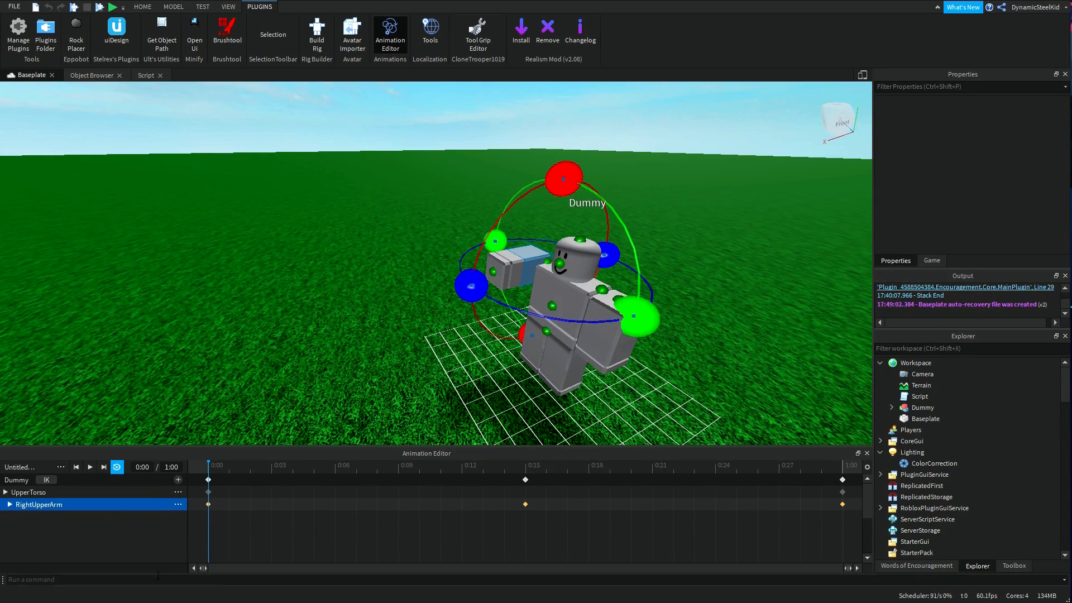
Step: Export the animation clip to Roblox as a new animation named "Anim Thingy"
left_click(60, 468)
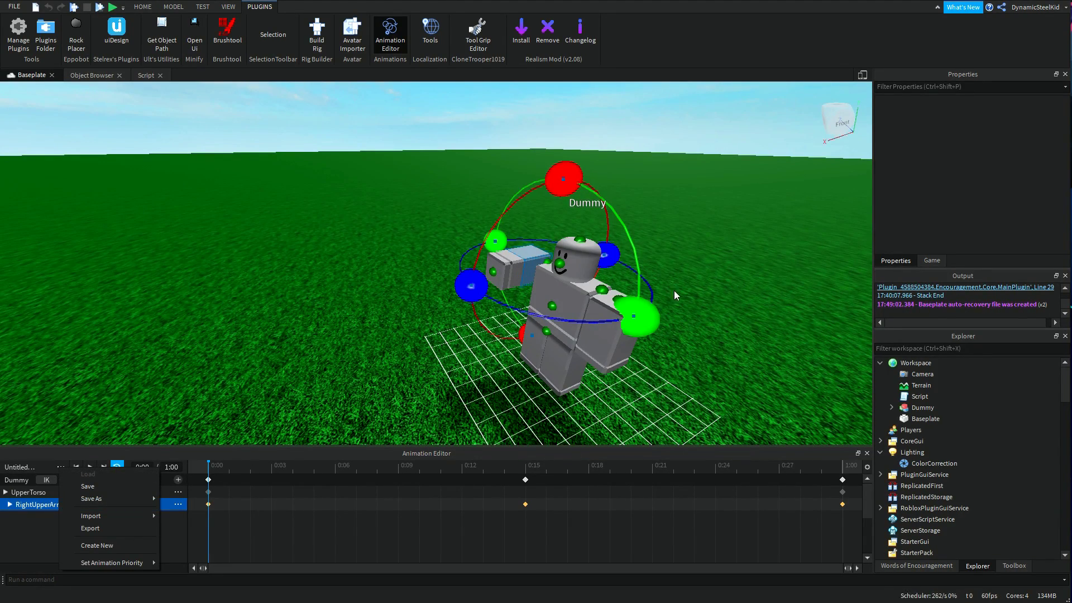
left_click(116, 531)
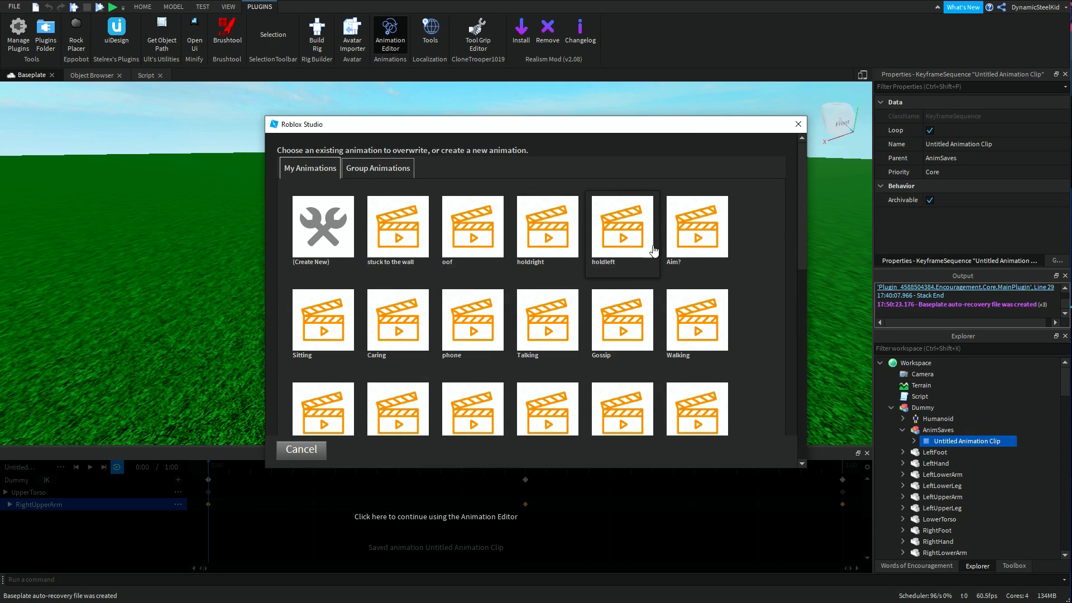
left_click(317, 220)
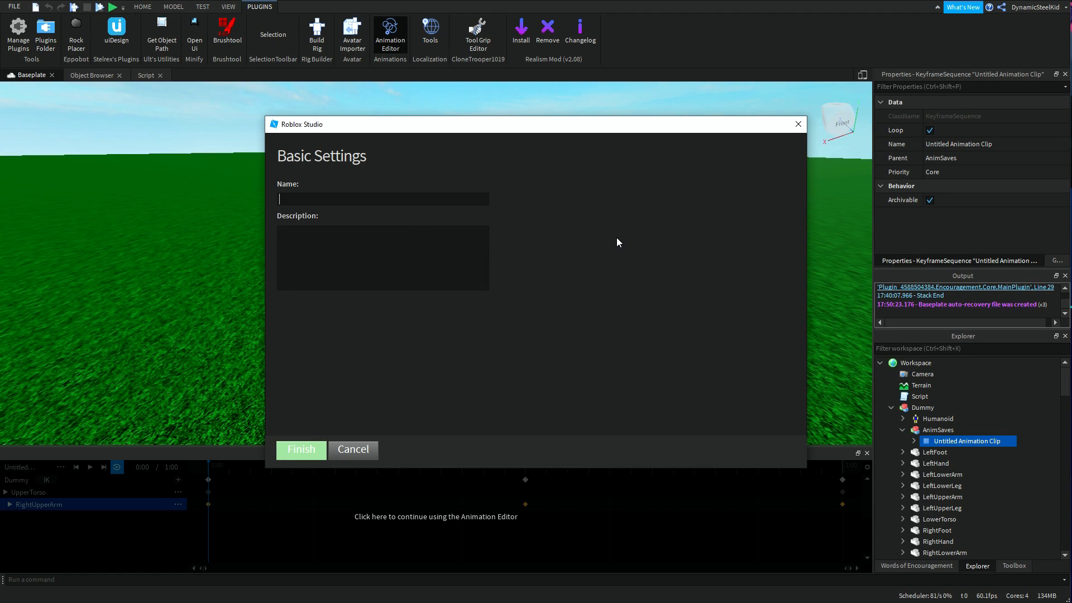
type("Anim Th")
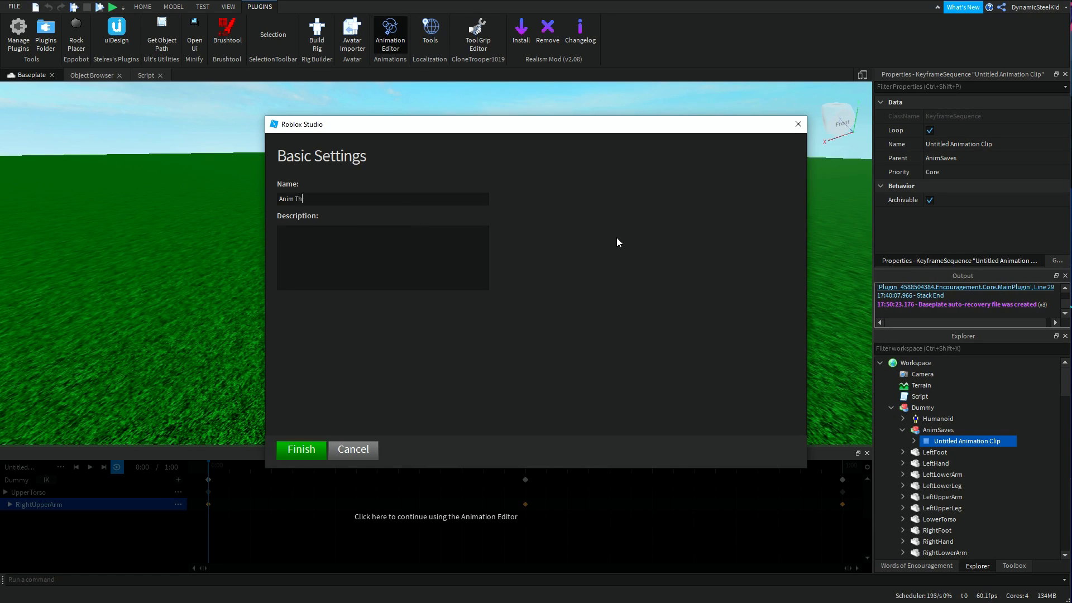
type("ingy")
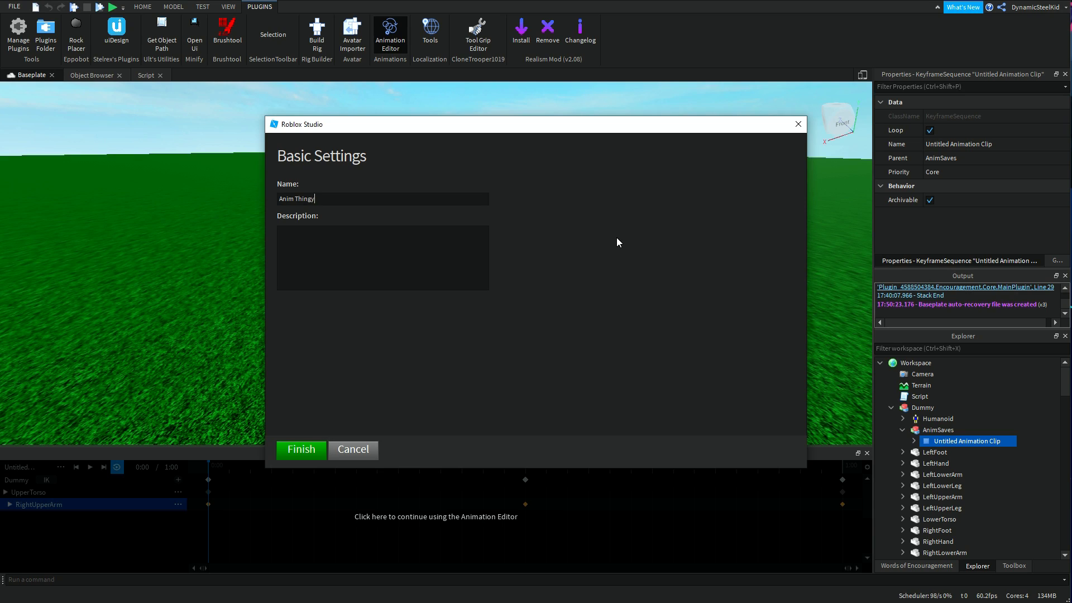
left_click(315, 458)
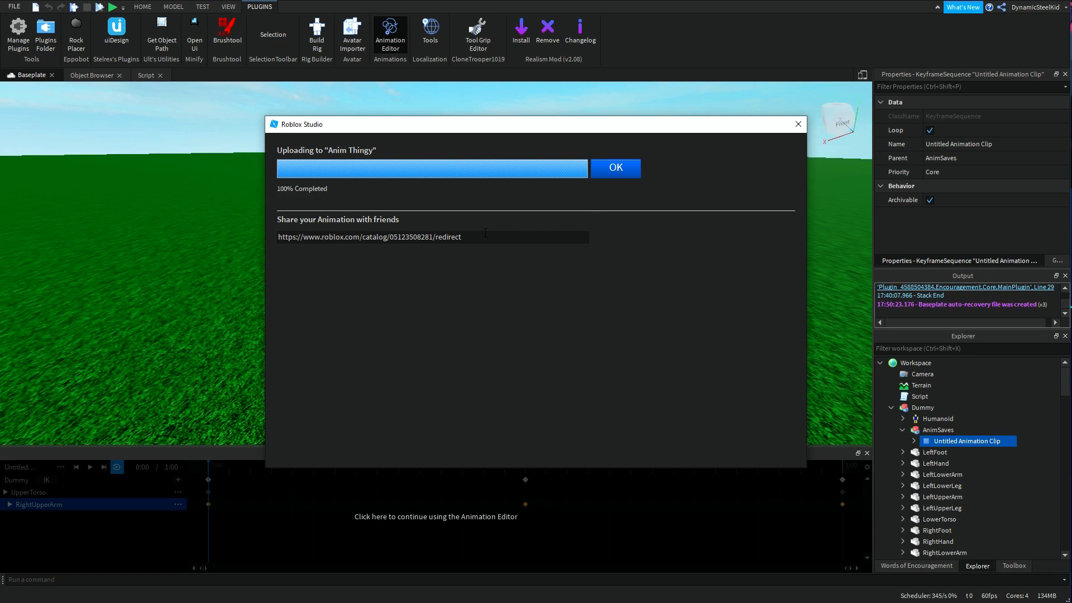
Step: Copy the uploaded animation's share link and close the upload dialog
left_click_drag(485, 234, 277, 236)
key("ctrl+c")
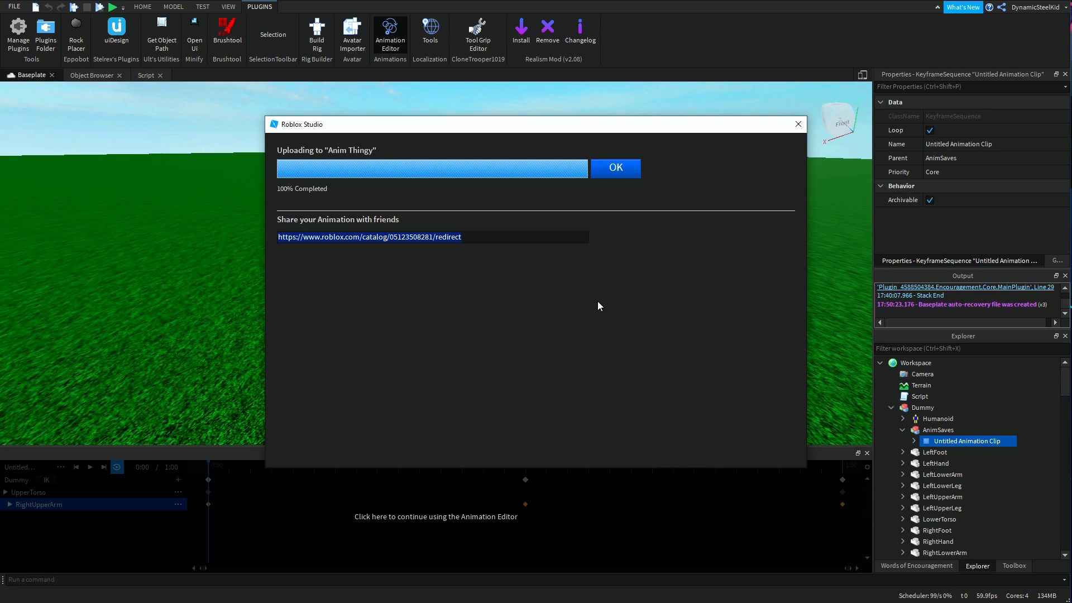
left_click(623, 169)
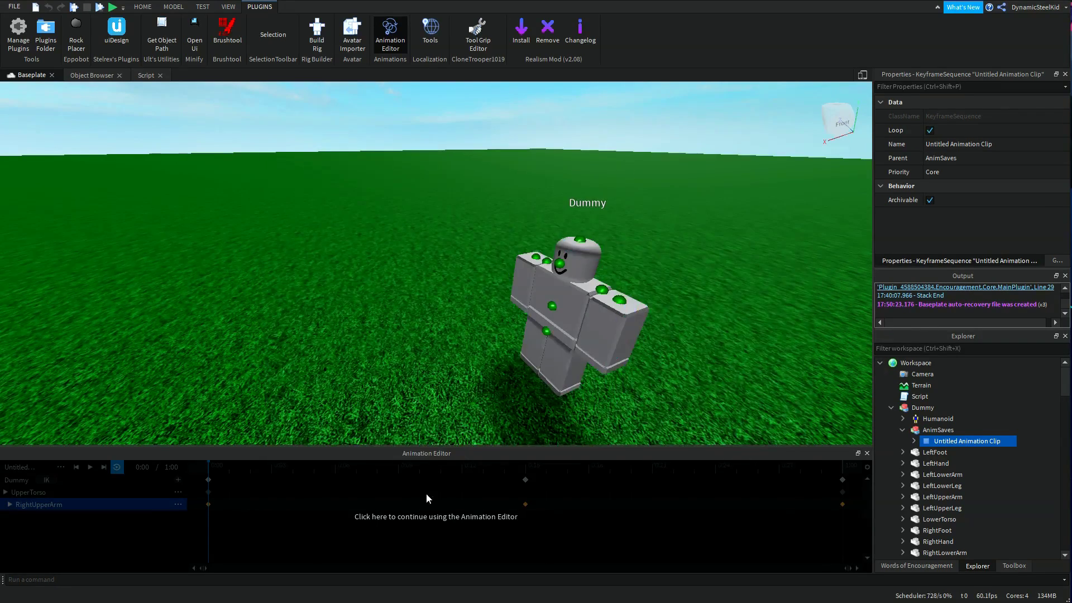
Step: Close the Animation Editor and open the Script under Workspace for editing
left_click(867, 453)
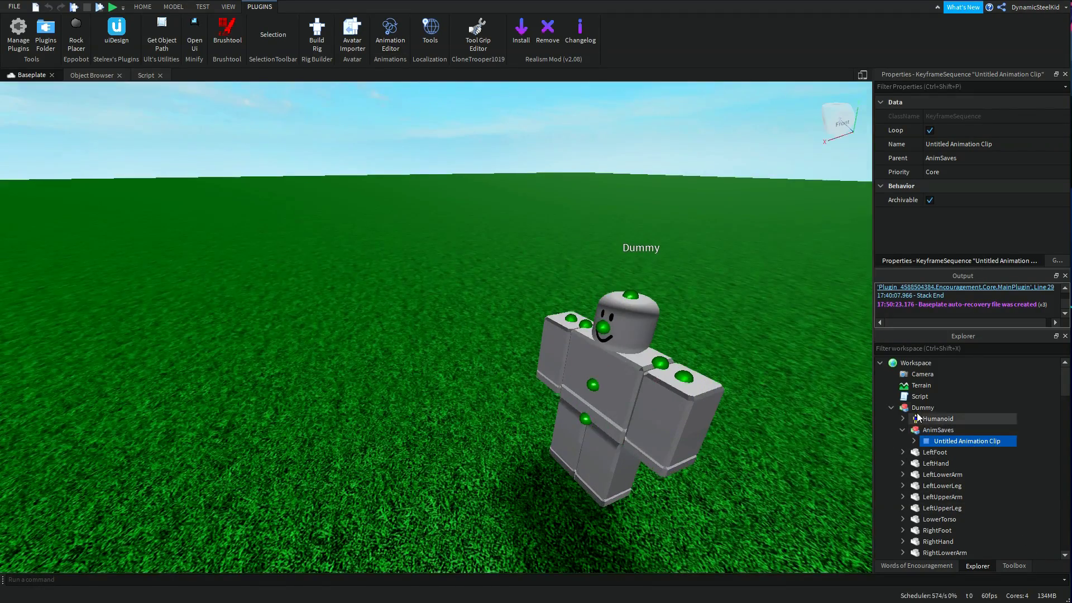
right_click_drag(680, 235, 538, 247)
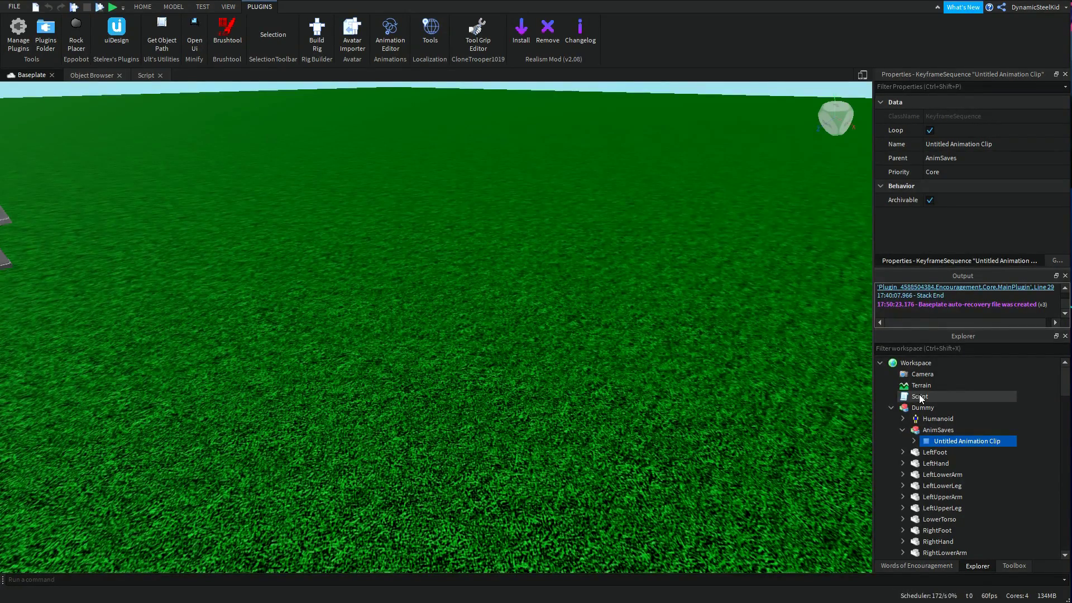
double_click(919, 396)
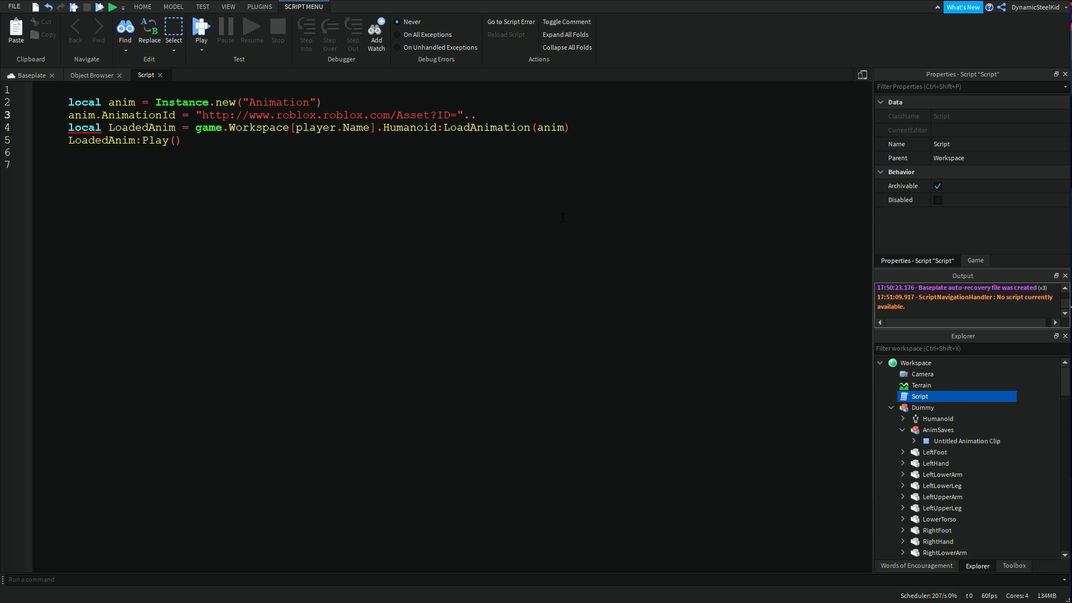
key("ctrl+v")
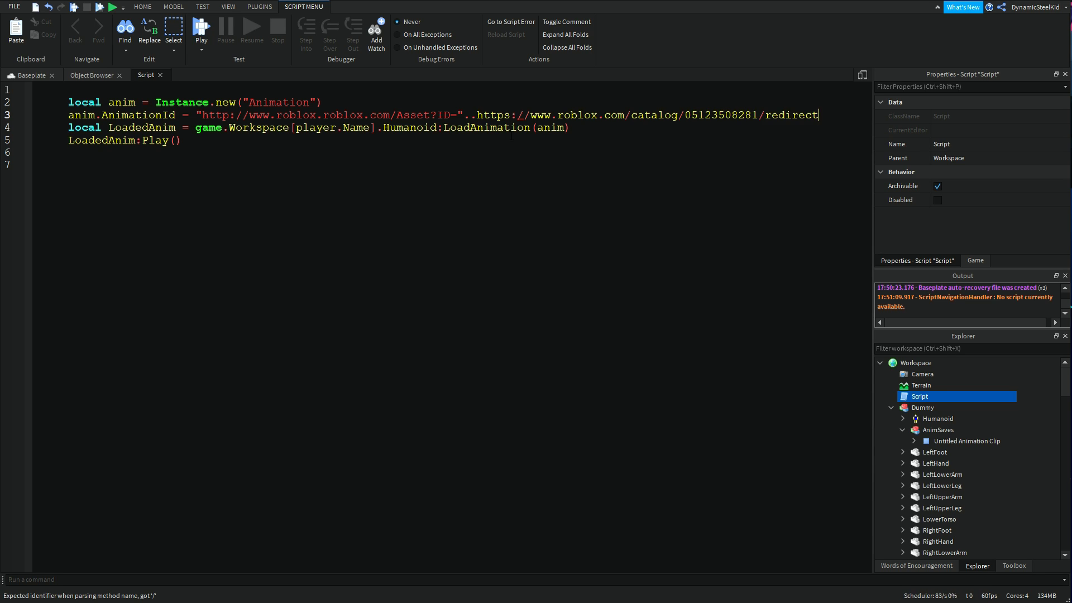
key("shift+Right")
key("shift+Right")
key("shift+Right")
key("shift+Right")
key("shift+Right")
key("shift+Right")
key("shift+Right")
key("shift+Right")
key("shift+Right")
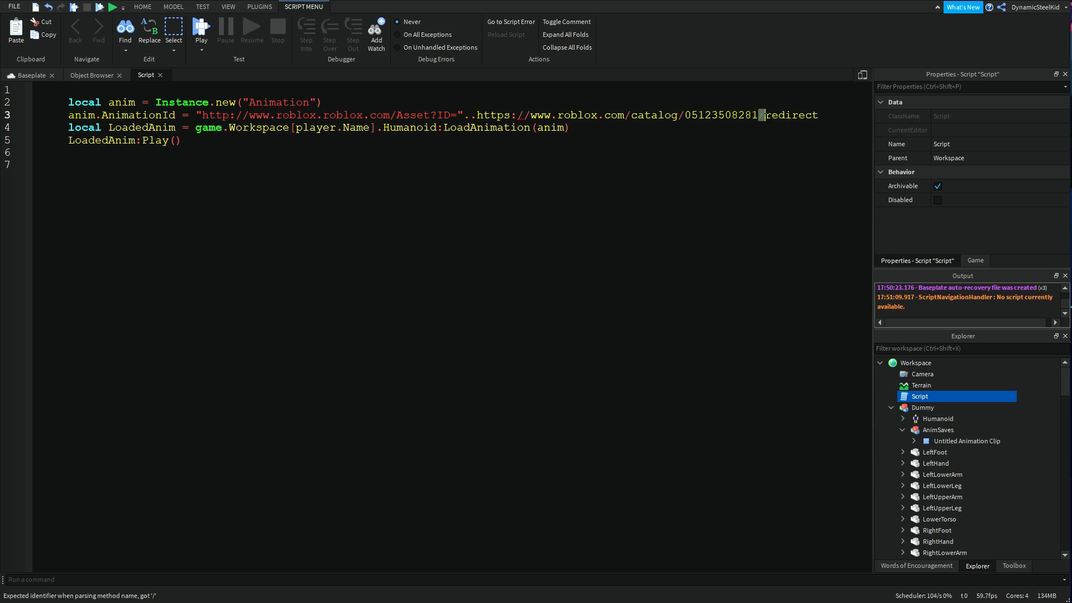
key("BackSpace")
left_click_drag(685, 115, 479, 116)
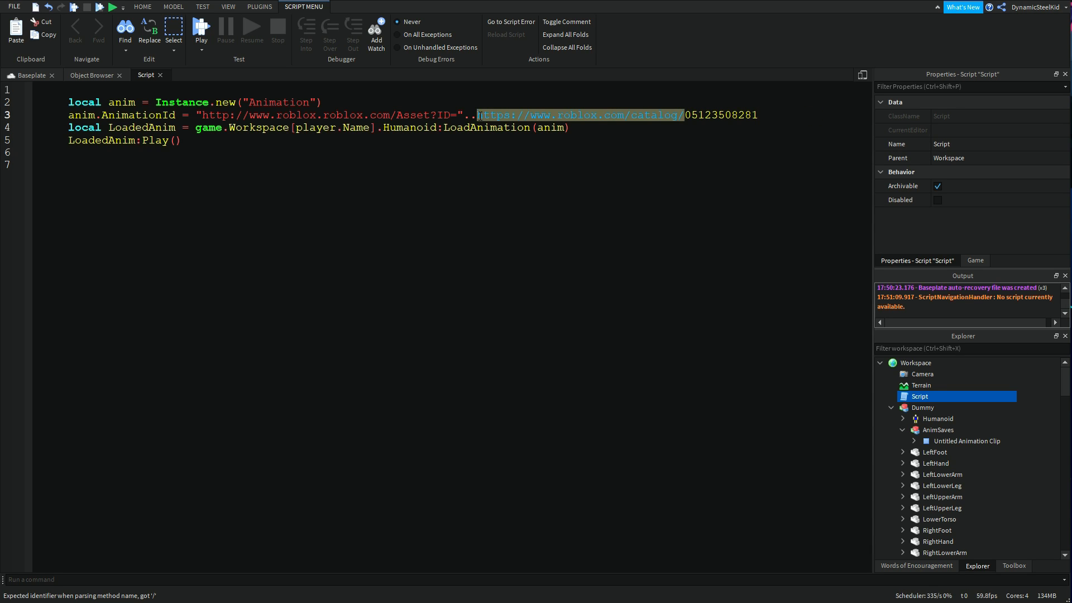
key("BackSpace")
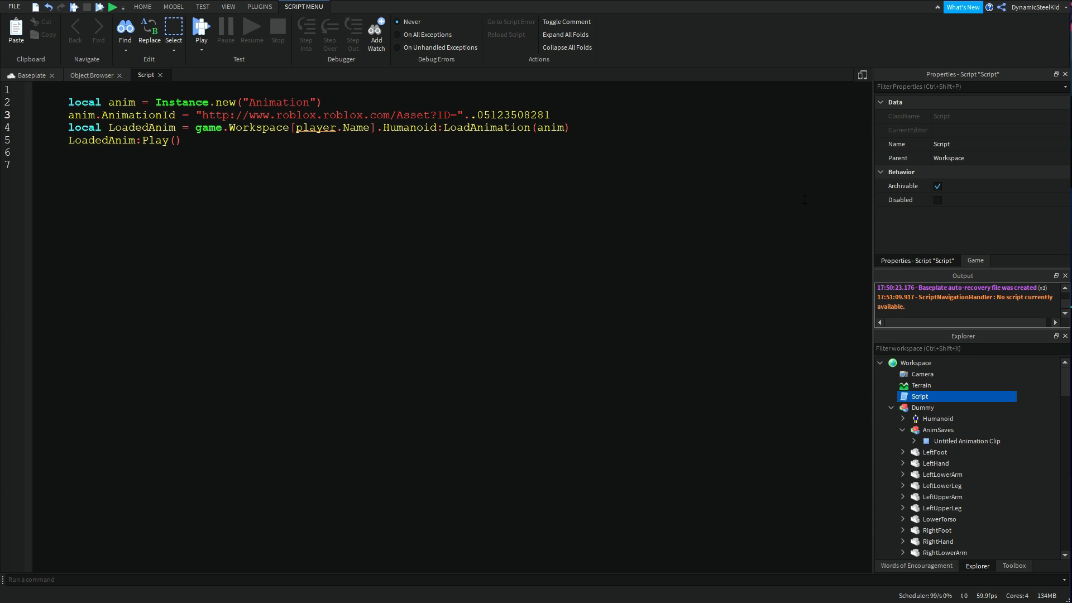
Step: Review the Animation instance line and the AnimationId value in the script
left_click_drag(69, 103, 324, 102)
left_click(68, 114)
left_click_drag(69, 115, 229, 128)
left_click(218, 102)
left_click_drag(334, 136, 198, 115)
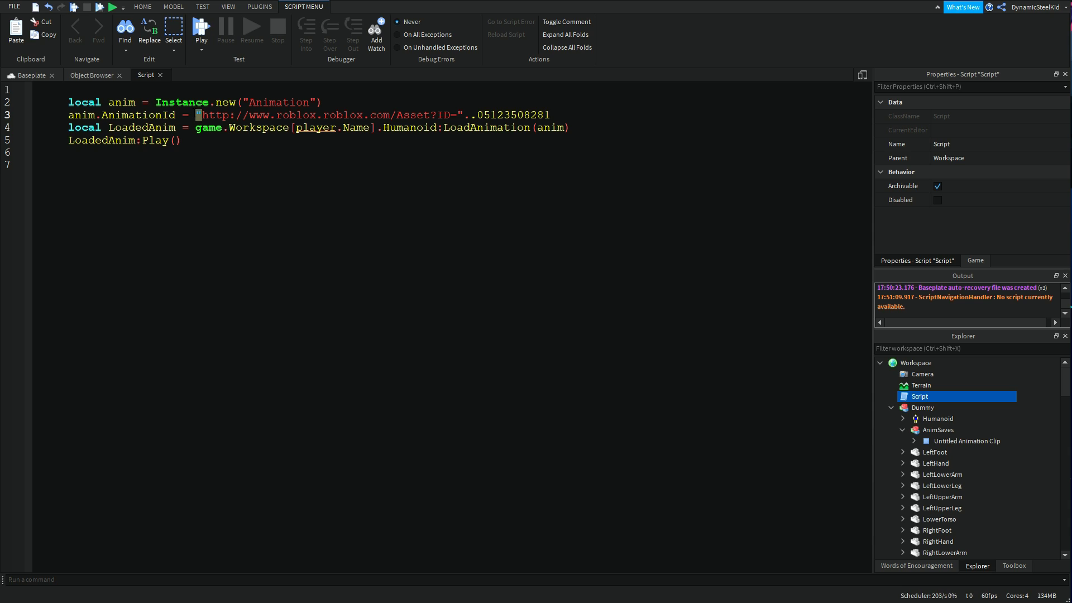
left_click_drag(195, 115, 551, 115)
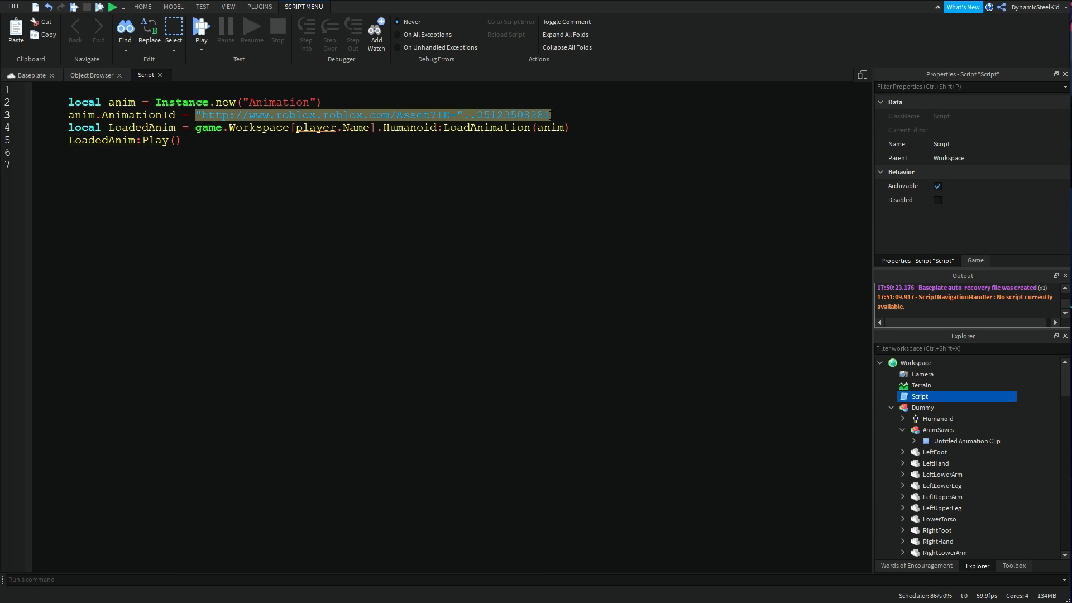
left_click(579, 106)
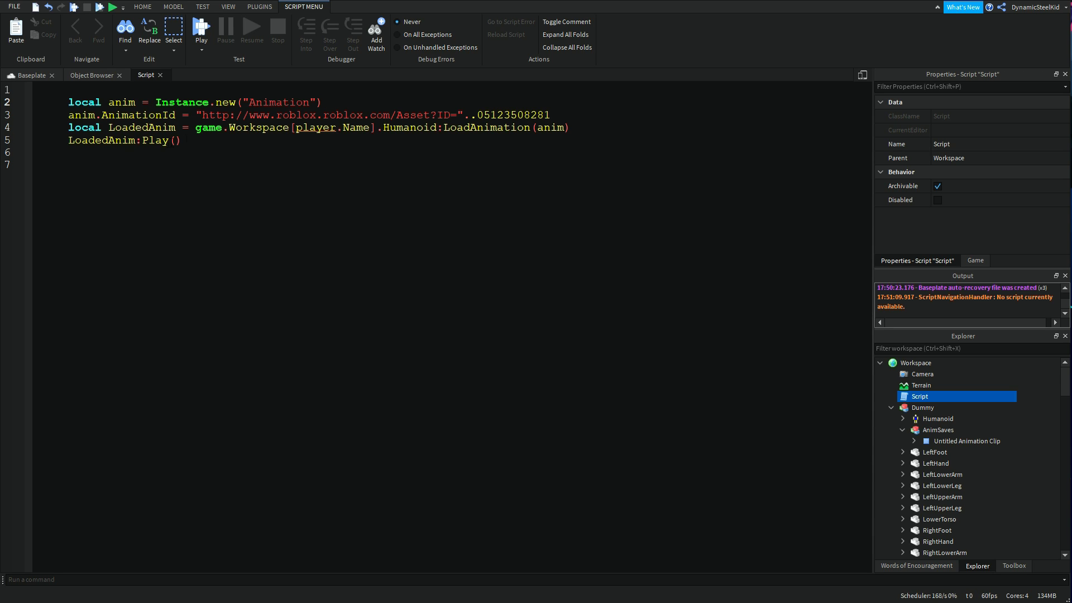
Step: Review the Humanoid reference, the LoadAnimation call and the Play line in the script
left_click_drag(195, 127, 436, 127)
left_click(437, 128)
scroll(922, 411, "down", 5)
scroll(926, 446, "up", 6)
left_click_drag(436, 127, 530, 128)
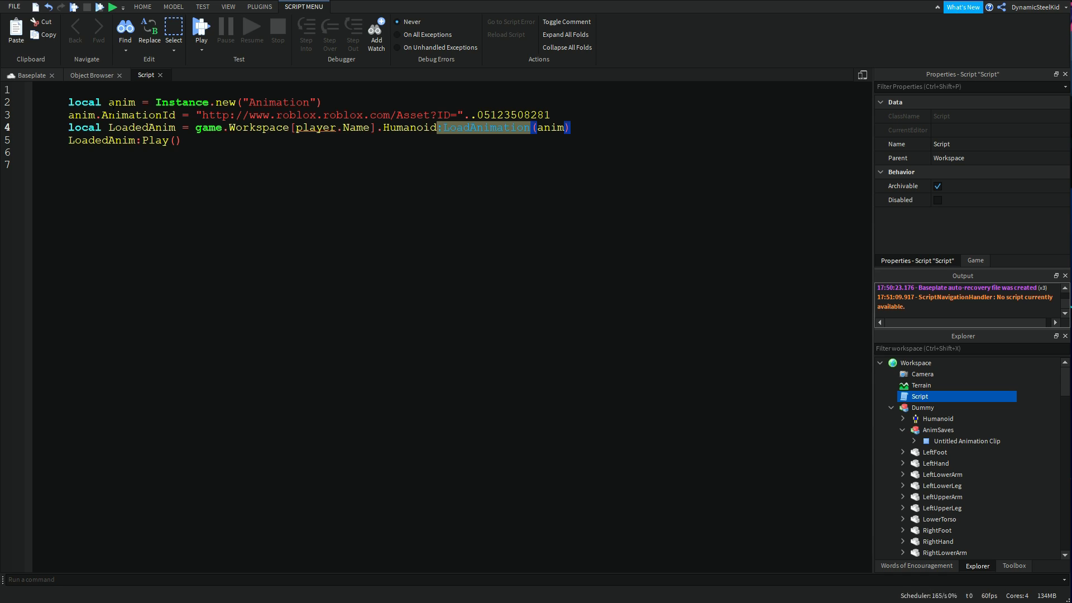
left_click(564, 106)
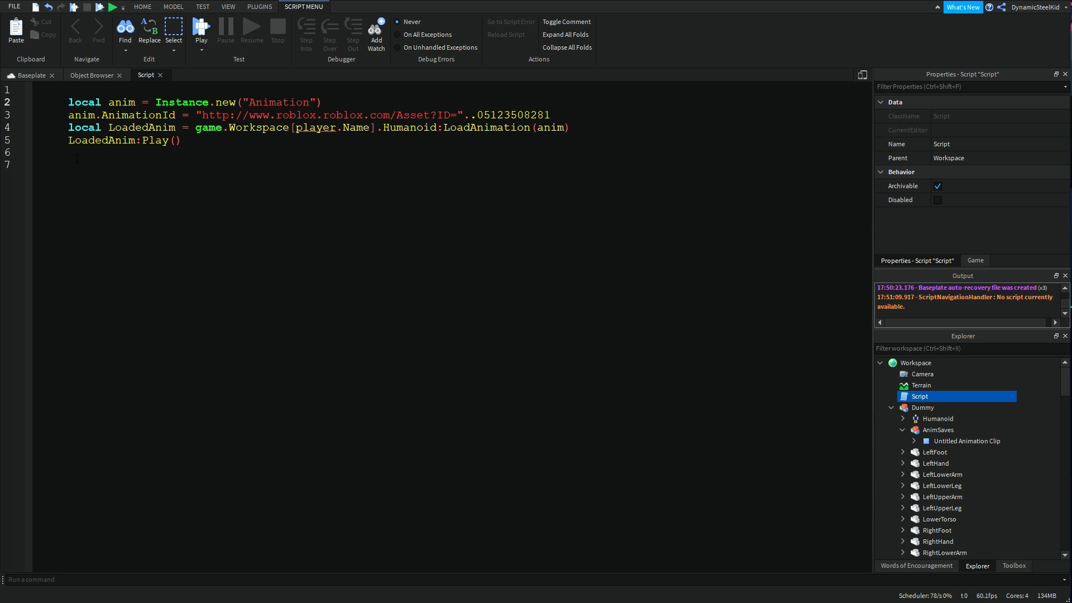
mouse_move(60, 140)
left_mouse_down()
mouse_move(184, 140)
mouse_move(68, 140)
left_mouse_up()
left_click(249, 151)
Step: Try a quoted character name in place of player.Name in the LoadedAnim line, and clear the Workspace brackets
left_click_drag(337, 127, 297, 127)
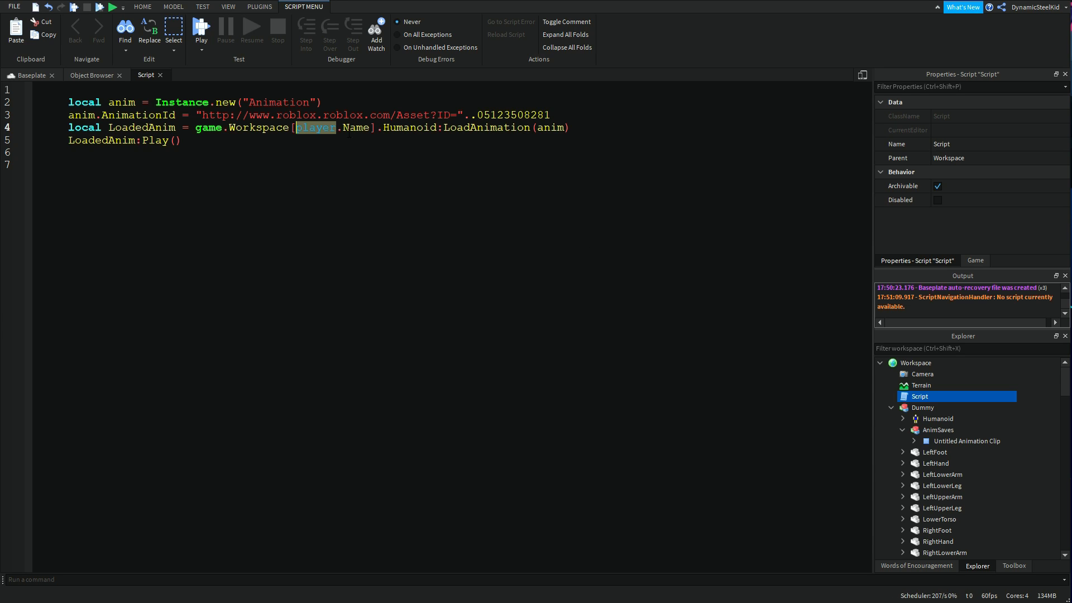
left_click_drag(369, 128, 297, 128)
type("\"\"")
key("Left")
type("Jerry")
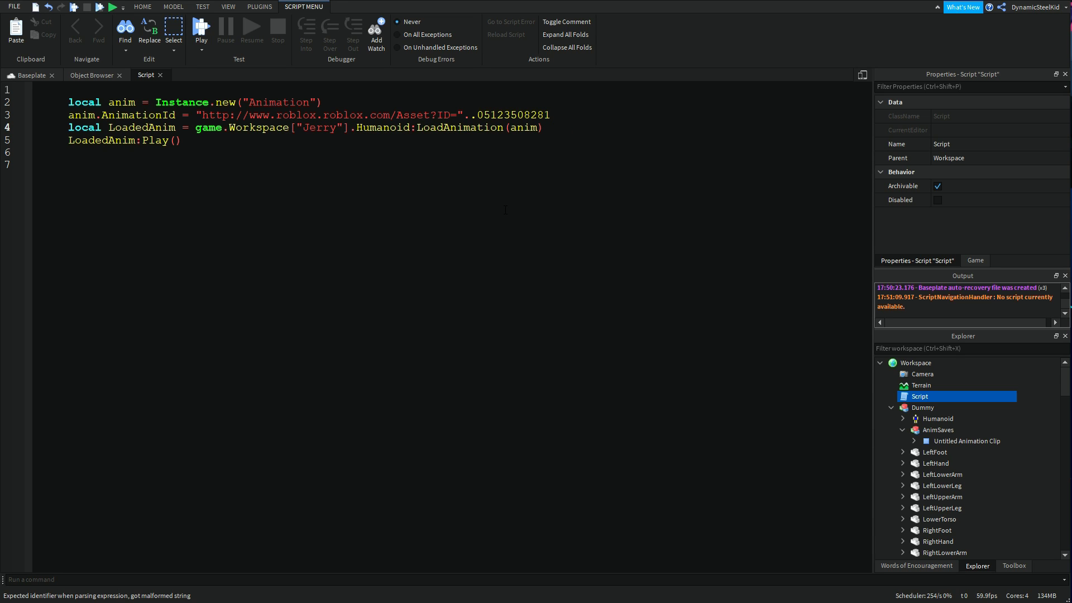
left_click_drag(343, 128, 295, 129)
key("BackSpace")
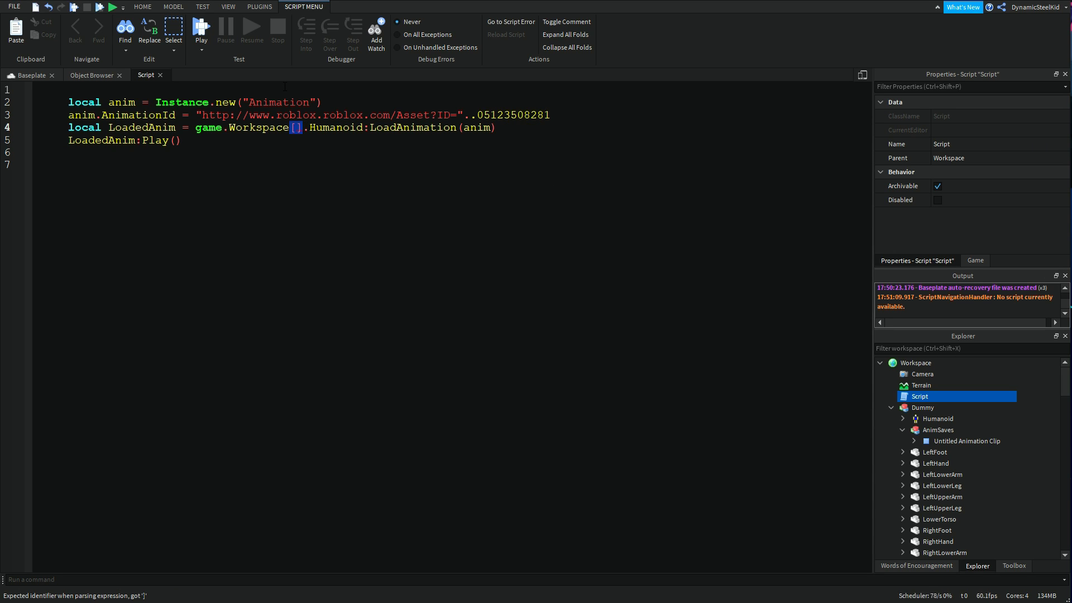
Step: Wrap the animation code in game.Players.PlayerAdded:Connect(function(player), adding end below the Play line
left_click(285, 90)
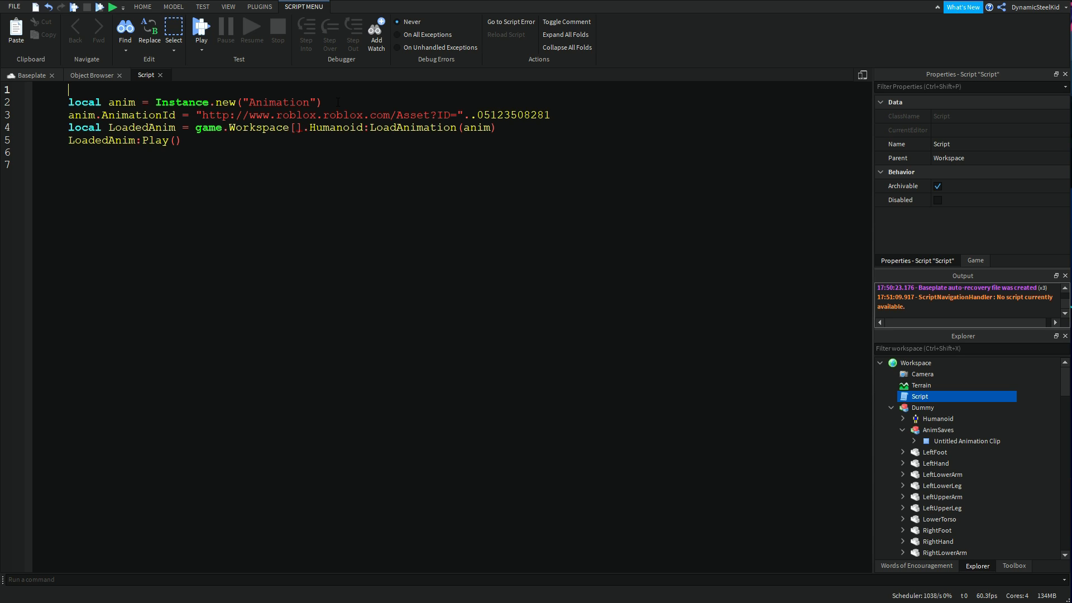
type("game.Player")
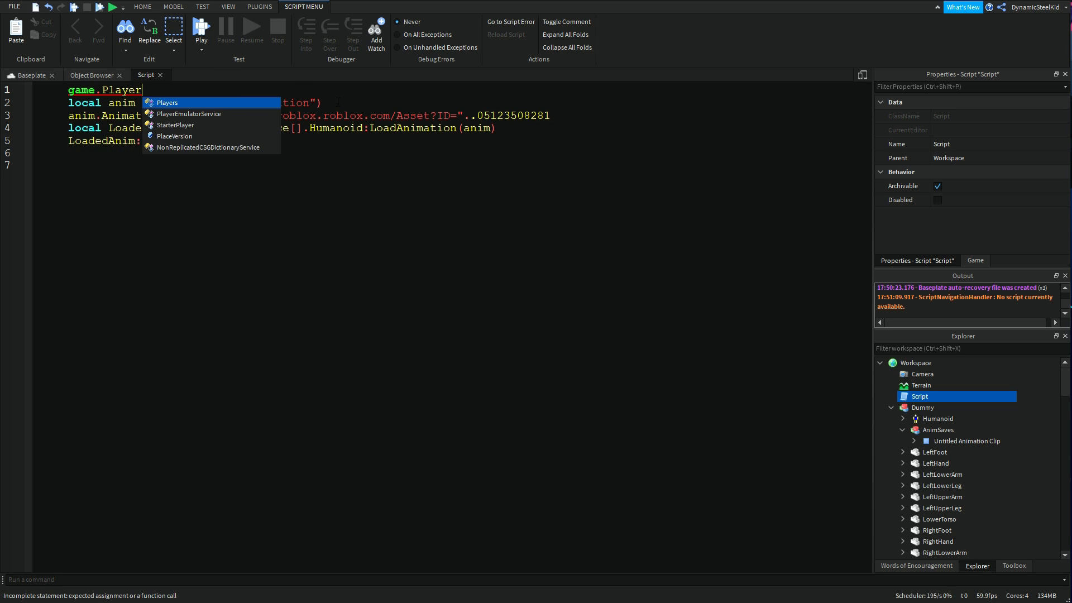
type("s.PlayerAdded")
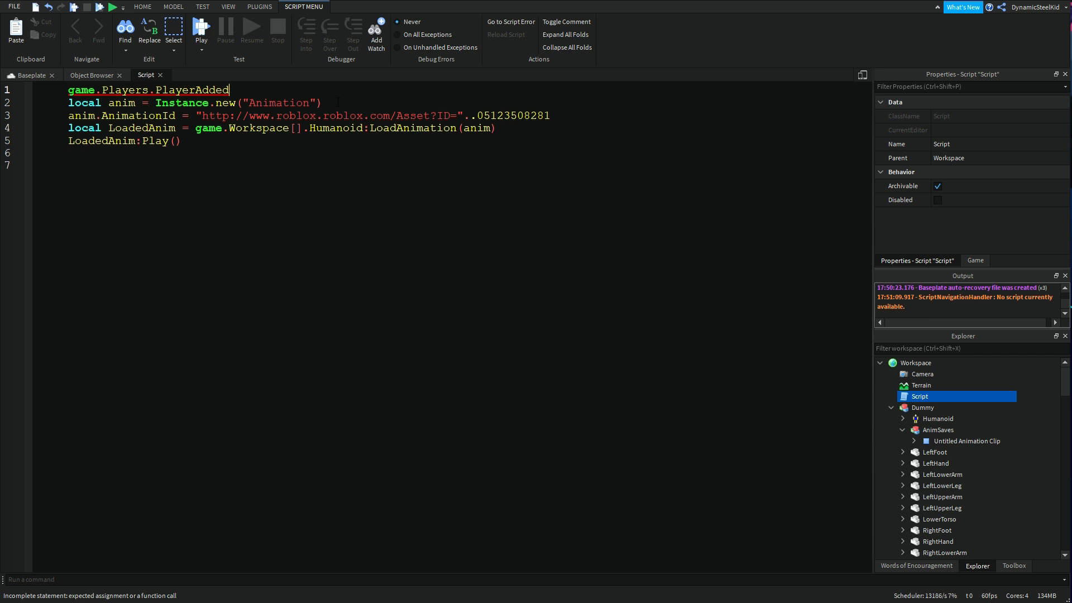
type(":Co")
key("Tab")
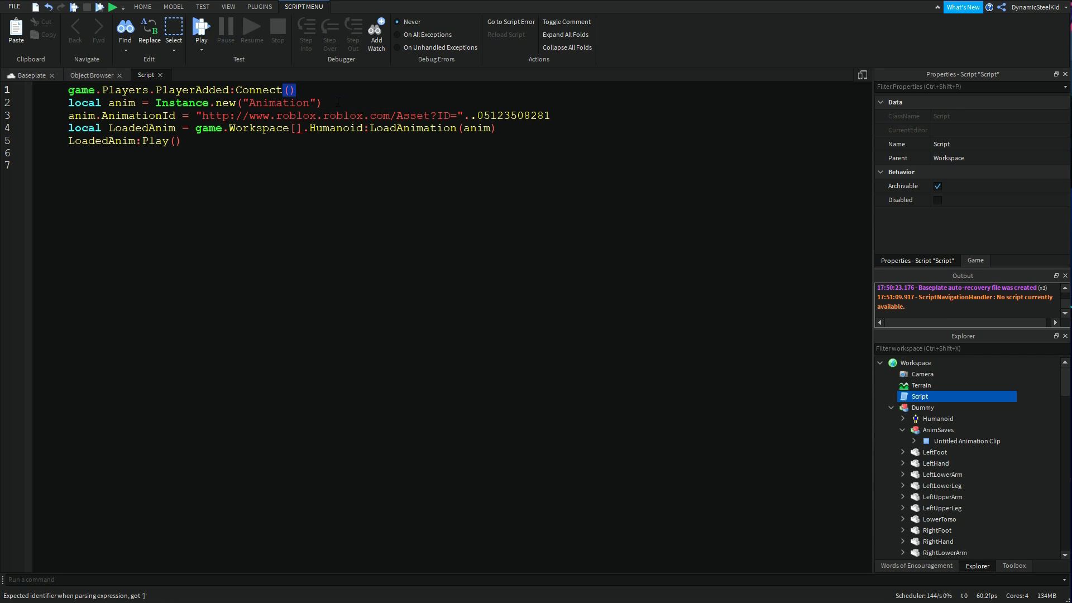
type("fun")
key("Tab")
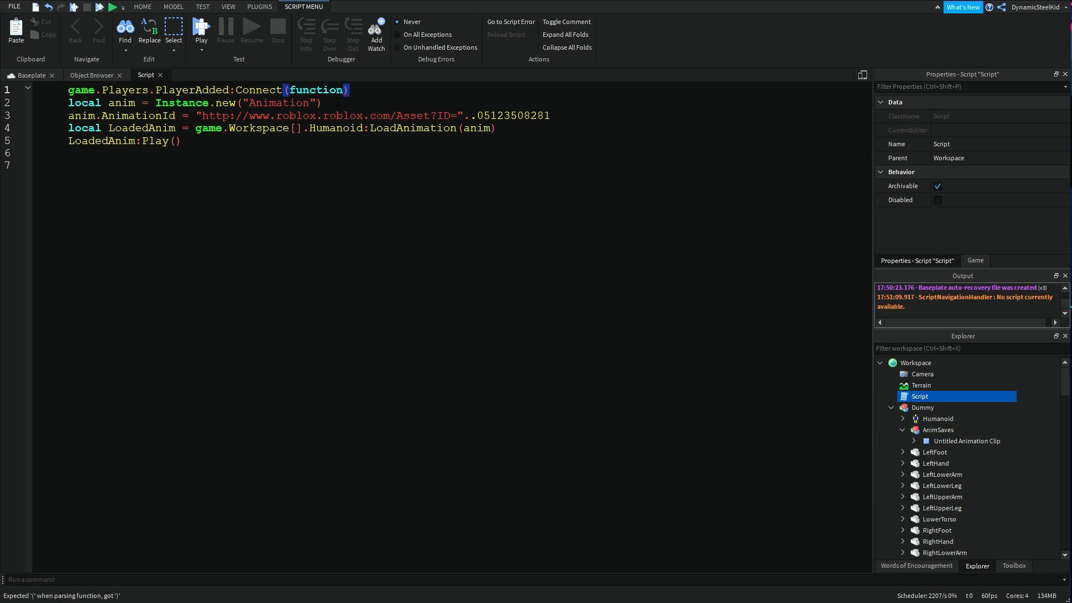
key("BackSpace")
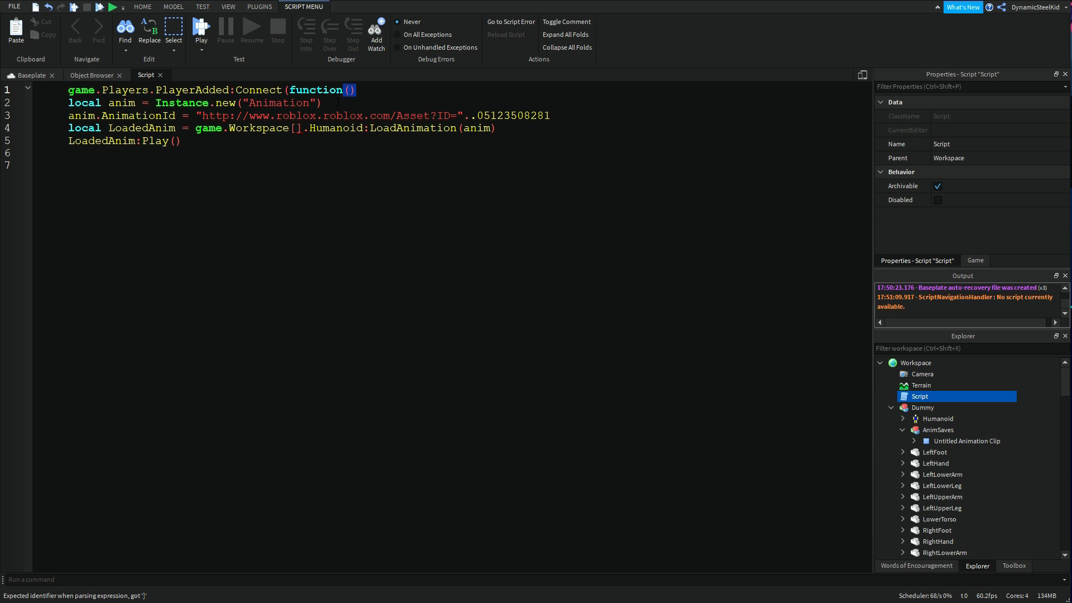
type("player")
left_click(201, 142)
key("Return")
type("end")
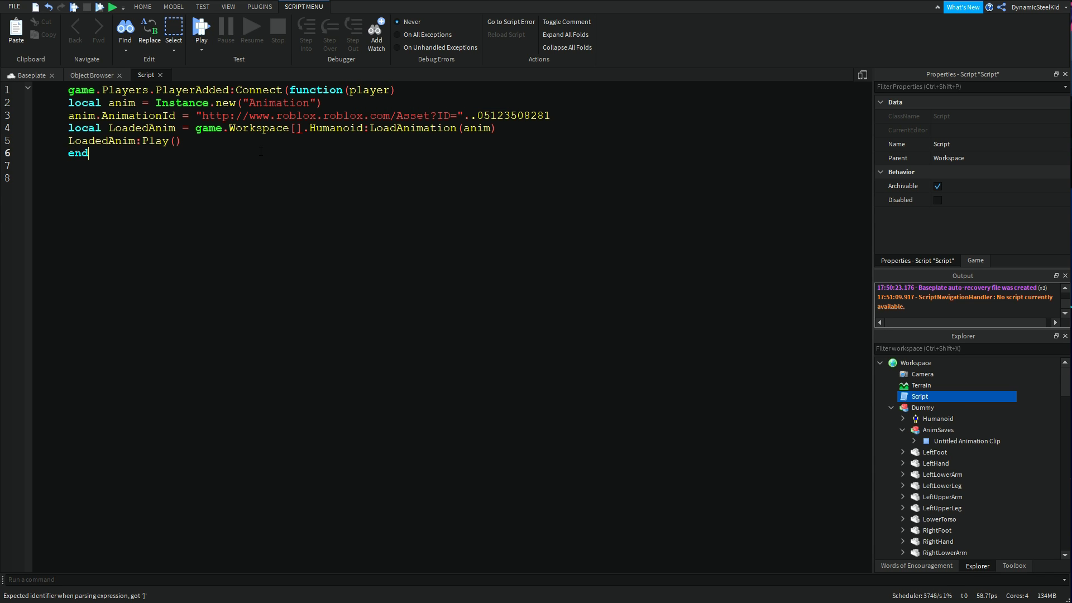
Step: Fill the empty Workspace brackets with player.name and add the closing parenthesis after end
left_click_drag(61, 90, 262, 90)
left_click(371, 90)
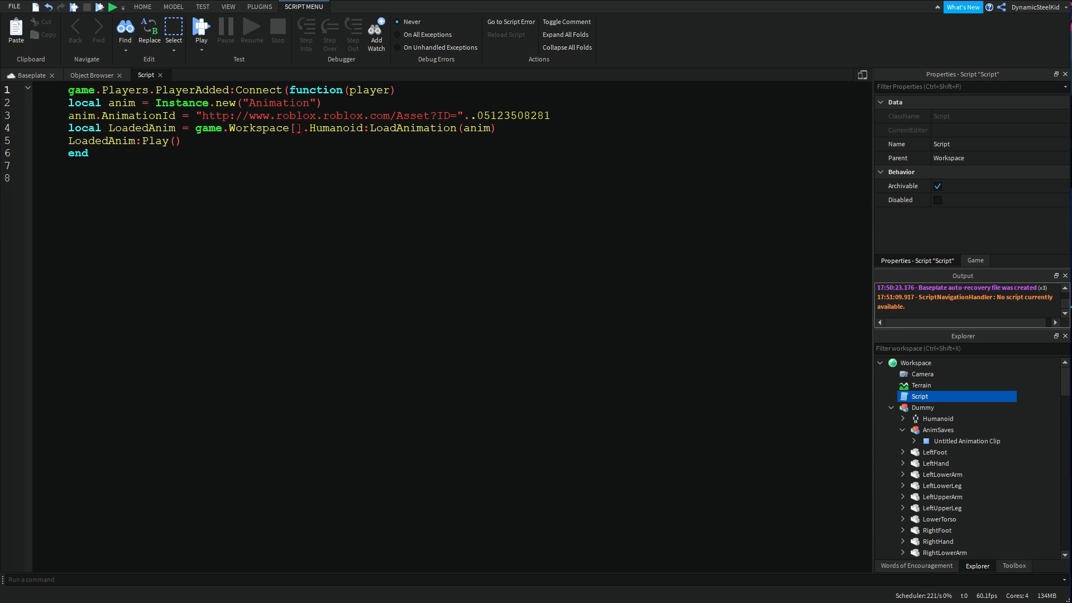
type("player.namew")
key("BackSpace")
left_click(403, 174)
left_click(87, 155)
type(")")
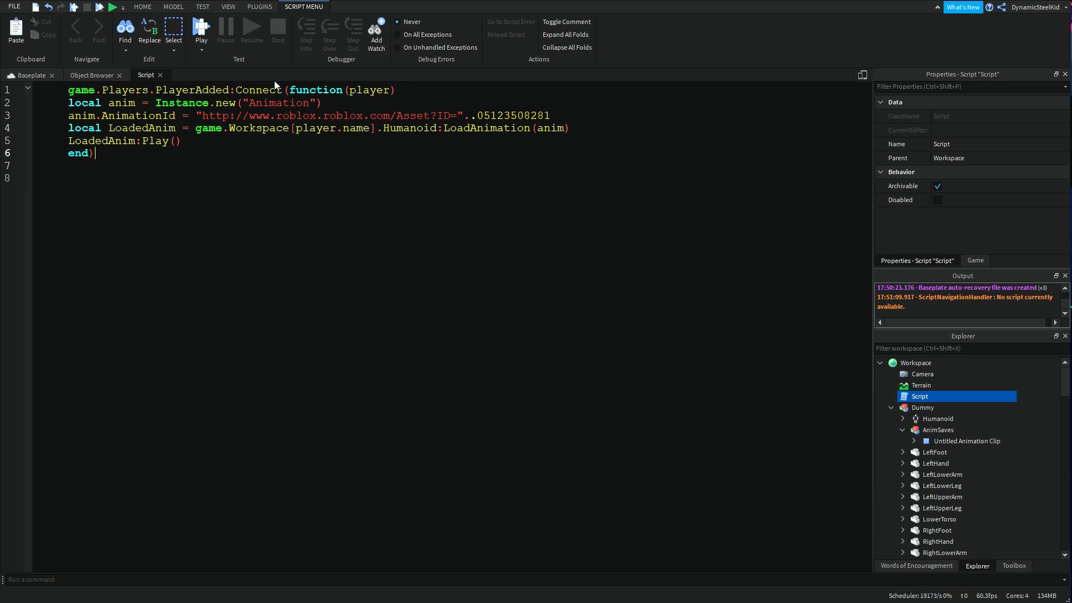
Step: Return to the script after checking the Baseplate view, and delete the PlayerAdded line at its start
left_click(33, 74)
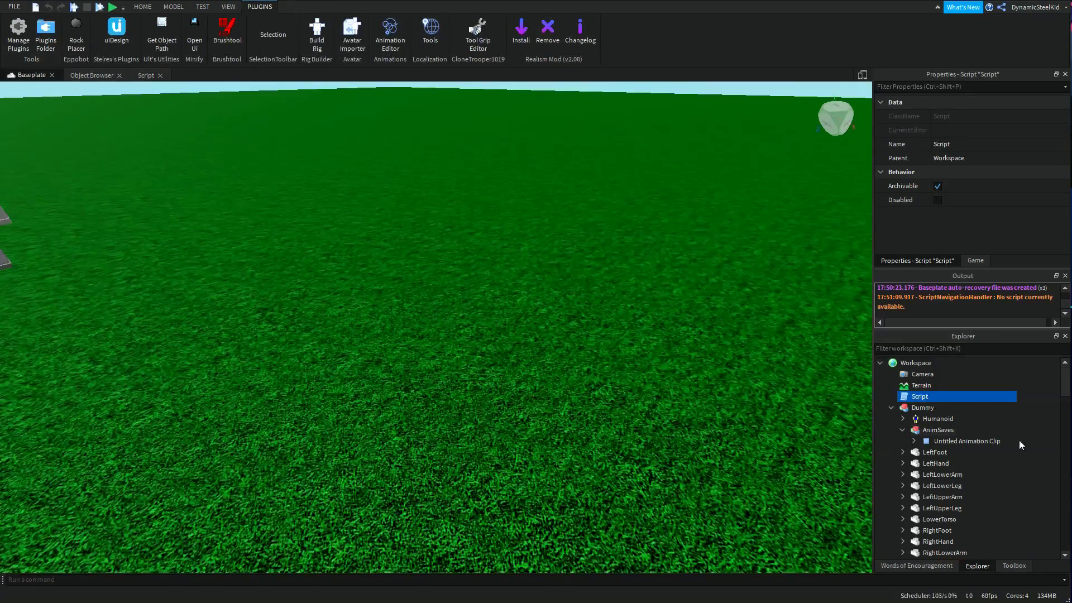
double_click(904, 398)
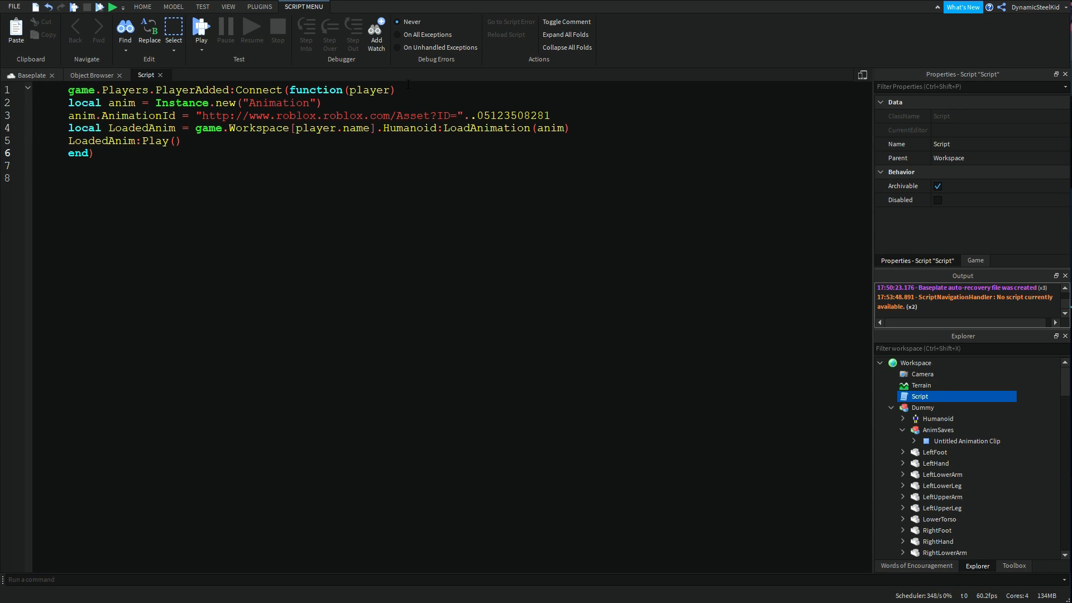
left_click_drag(407, 92, 65, 91)
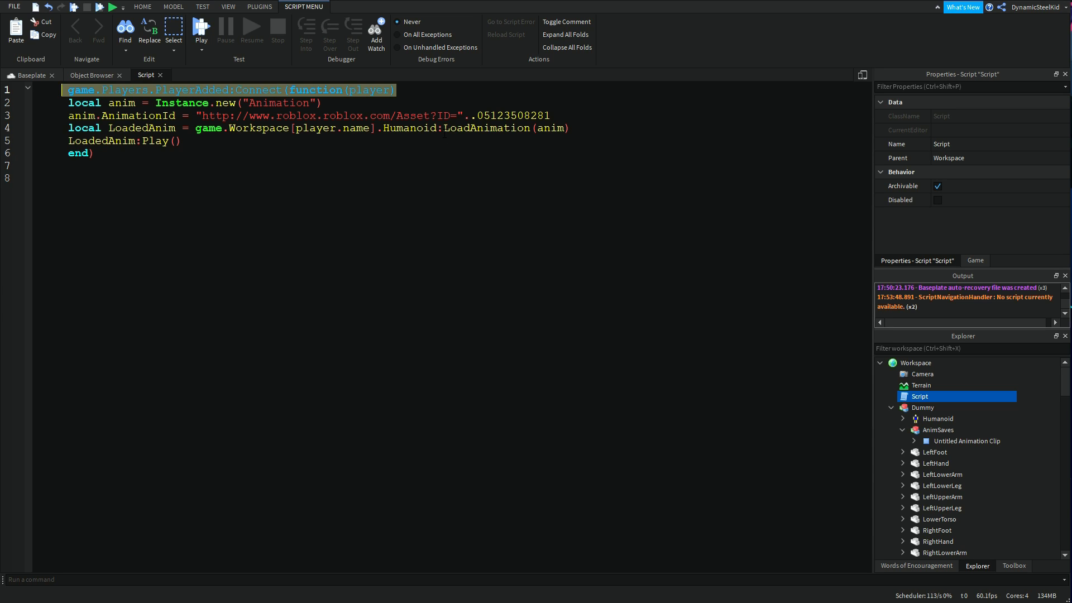
key("BackSpace")
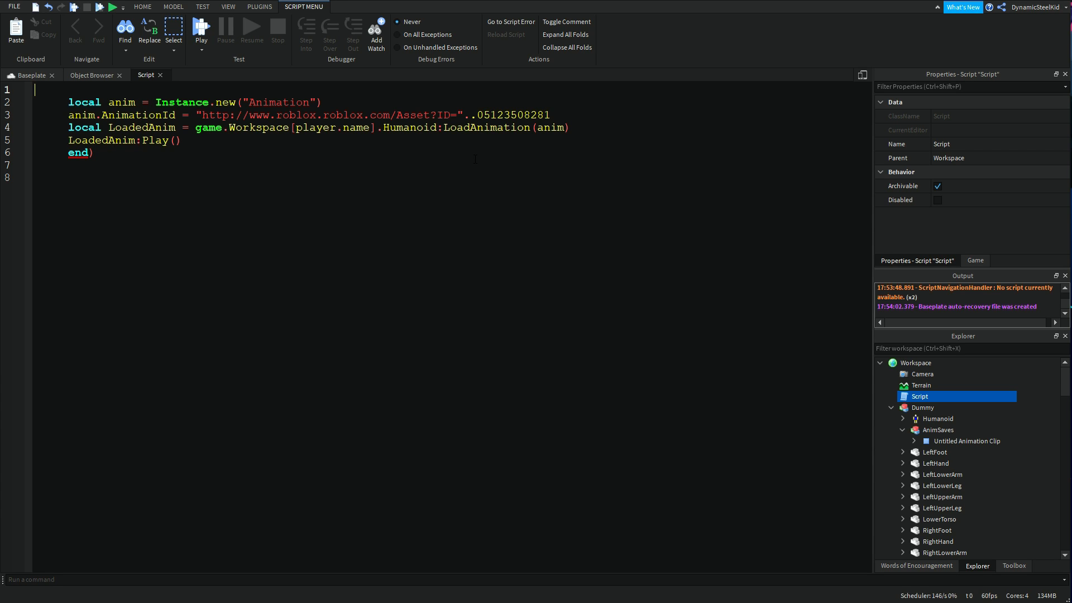
Step: Start the first line with script.Parent, erasing the unwanted FallenPartsDestroyHeight property name
type("script.Parent")
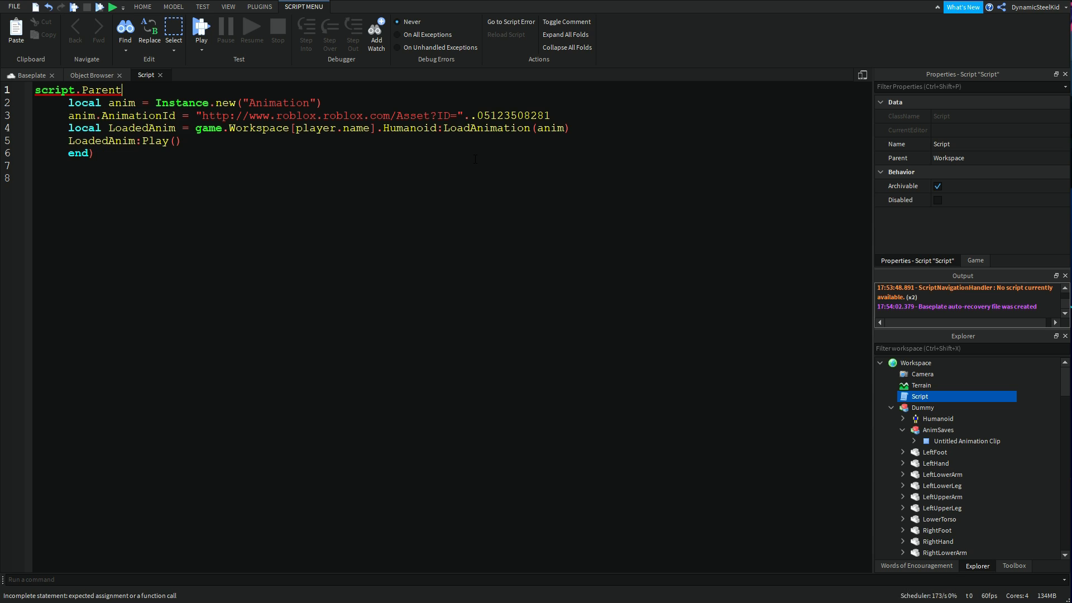
type(":")
key("BackSpace")
type(".FallenPartsDestroyHeigh")
key("BackSpace")
key("BackSpace")
key("BackSpace")
key("BackSpace")
key("BackSpace")
key("BackSpace")
key("BackSpace")
key("BackSpace")
key("BackSpace")
key("BackSpace")
key("BackSpace")
key("BackSpace")
key("BackSpace")
key("BackSpace")
key("BackSpace")
key("BackSpace")
key("BackSpace")
key("BackSpace")
key("BackSpace")
key("BackSpace")
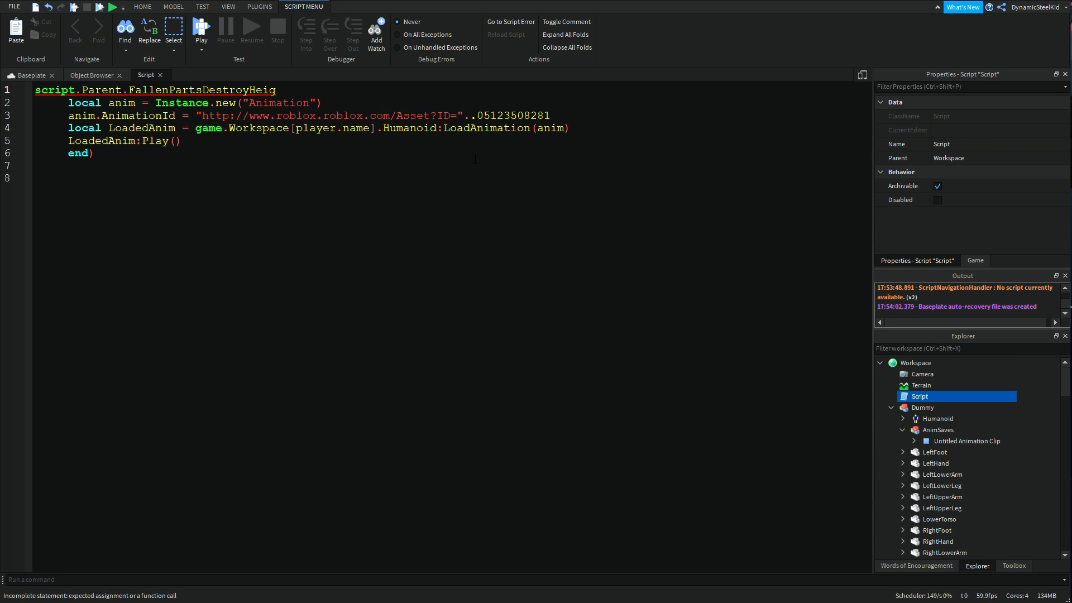
Step: Complete the first line as script.Parent.Touched:Connect(function(hit), correcting the capitalization of Connect
type("Tou")
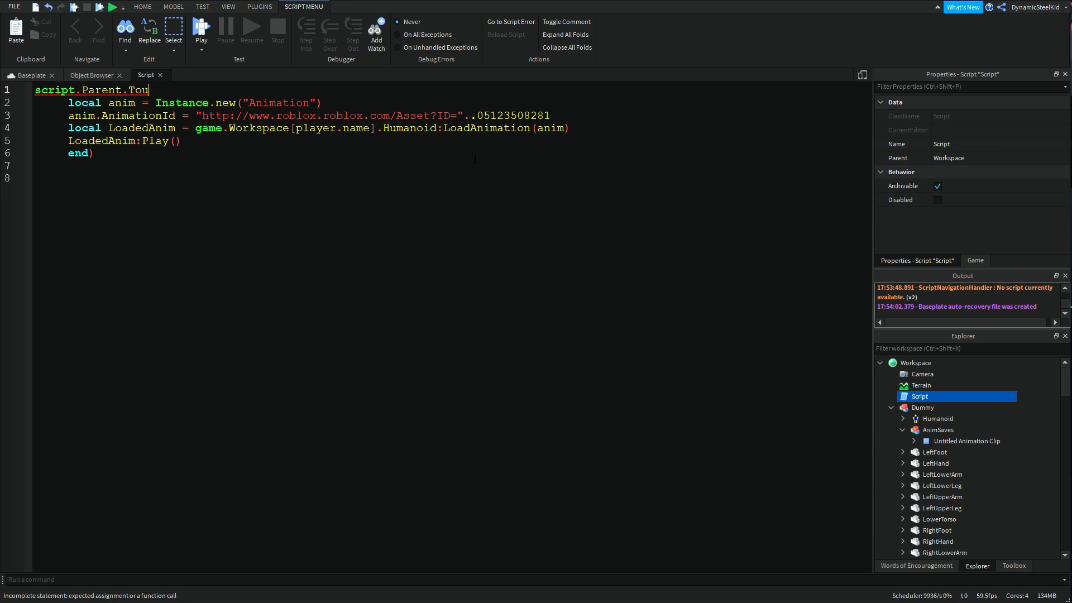
type("ched:COnnect(f")
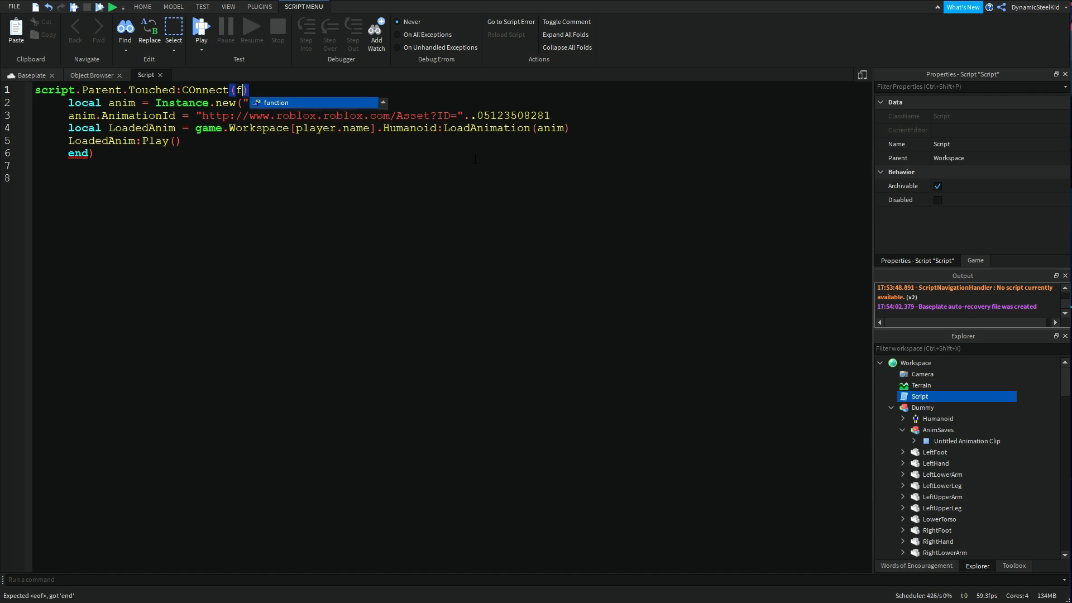
key("Tab")
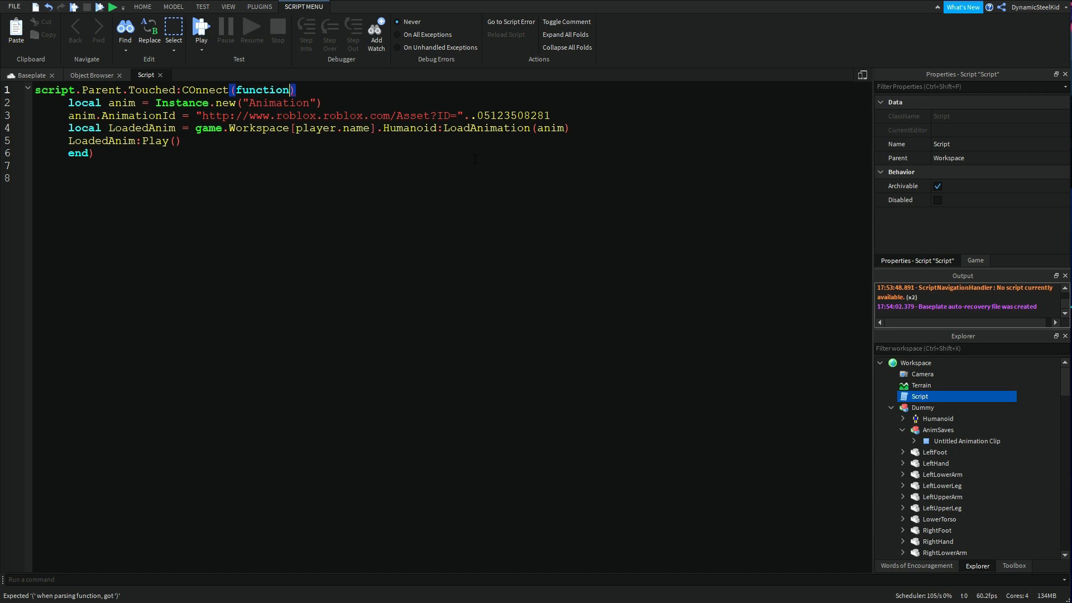
type("(")
key("Delete")
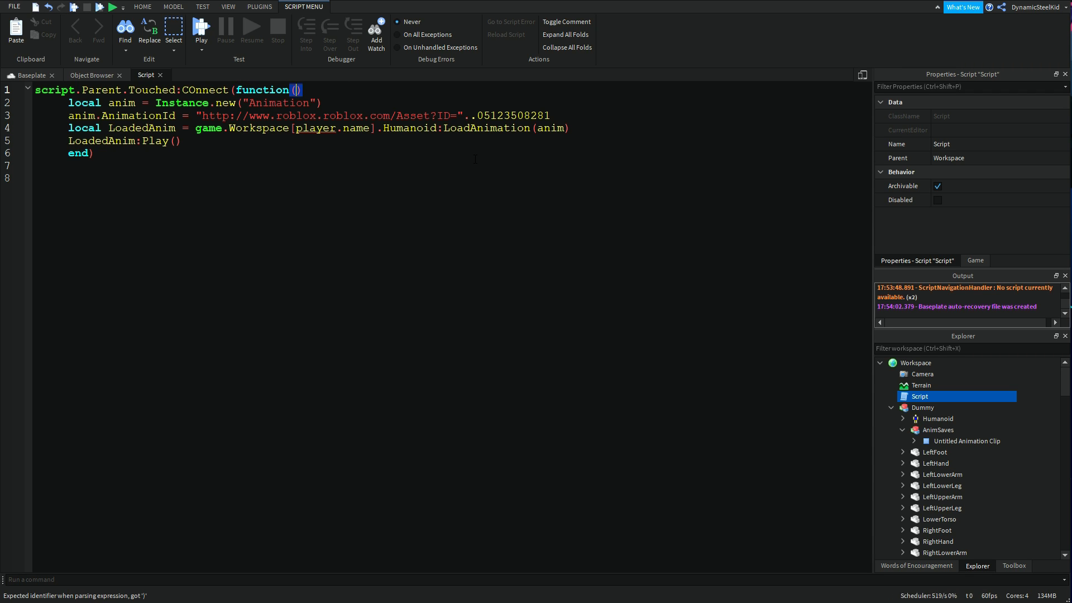
left_click(198, 89)
key("BackSpace")
type("o")
key("End")
type("hit")
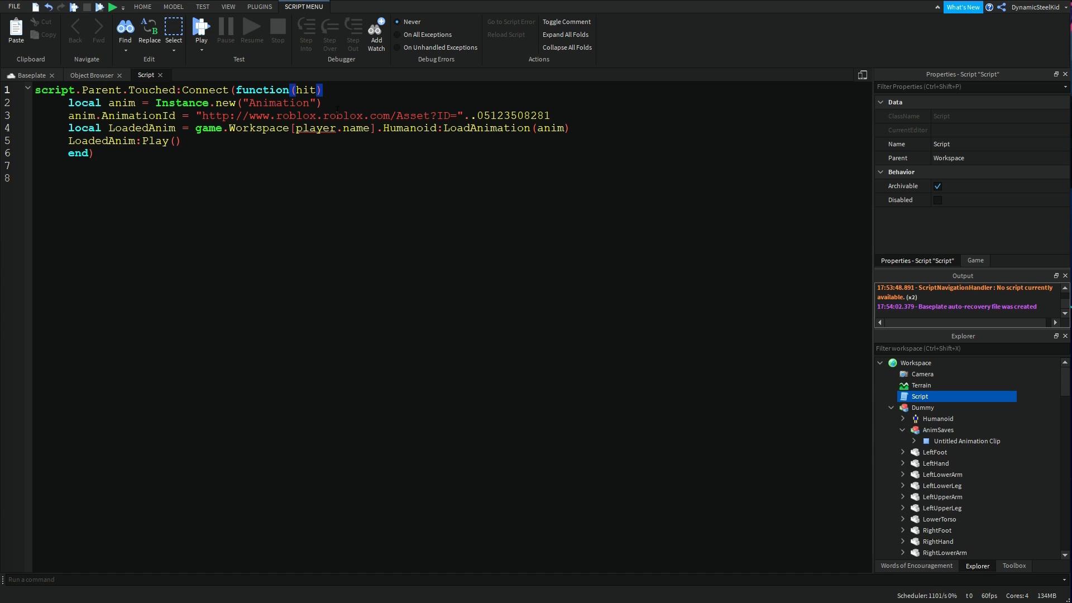
Step: Delete the Touched line with its leading blank space and the leftover end), keeping only the four animation lines
left_click_drag(323, 89, 33, 90)
key("BackSpace")
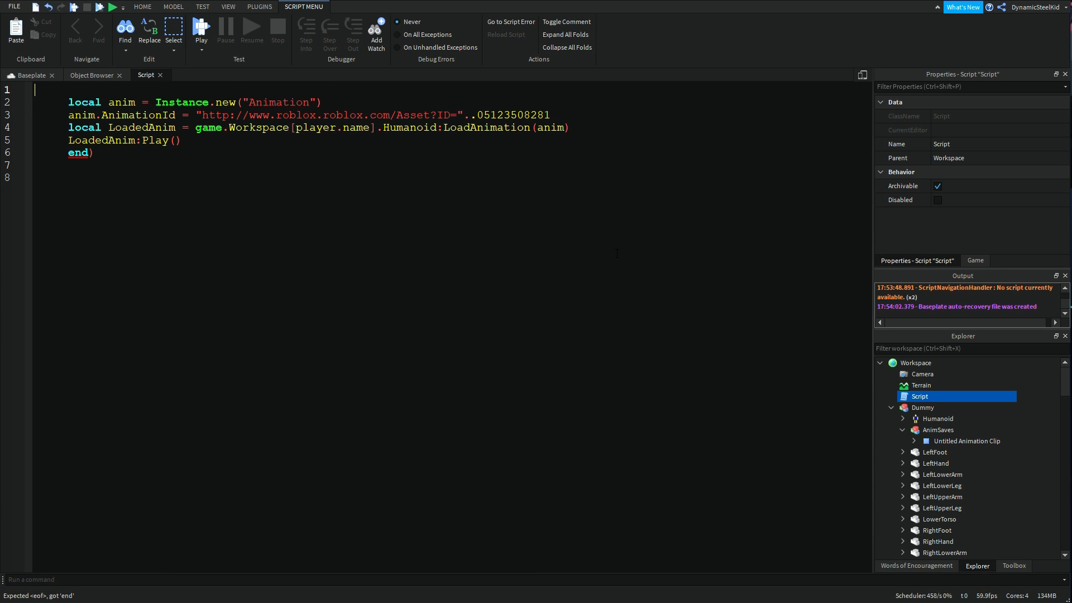
key("BackSpace")
key("BackSpace")
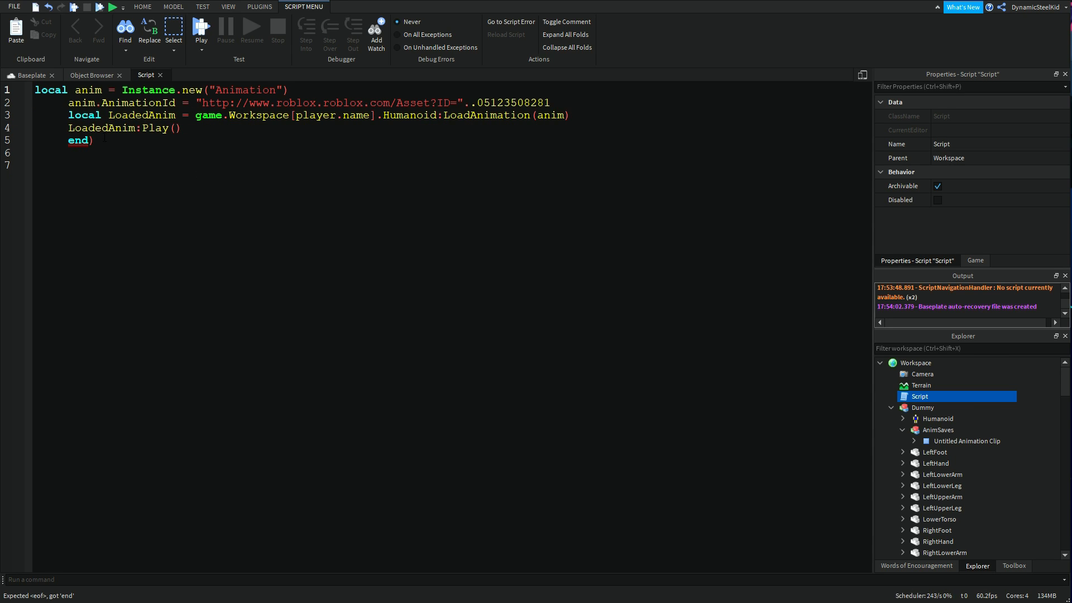
left_click_drag(104, 139, 42, 144)
key("BackSpace")
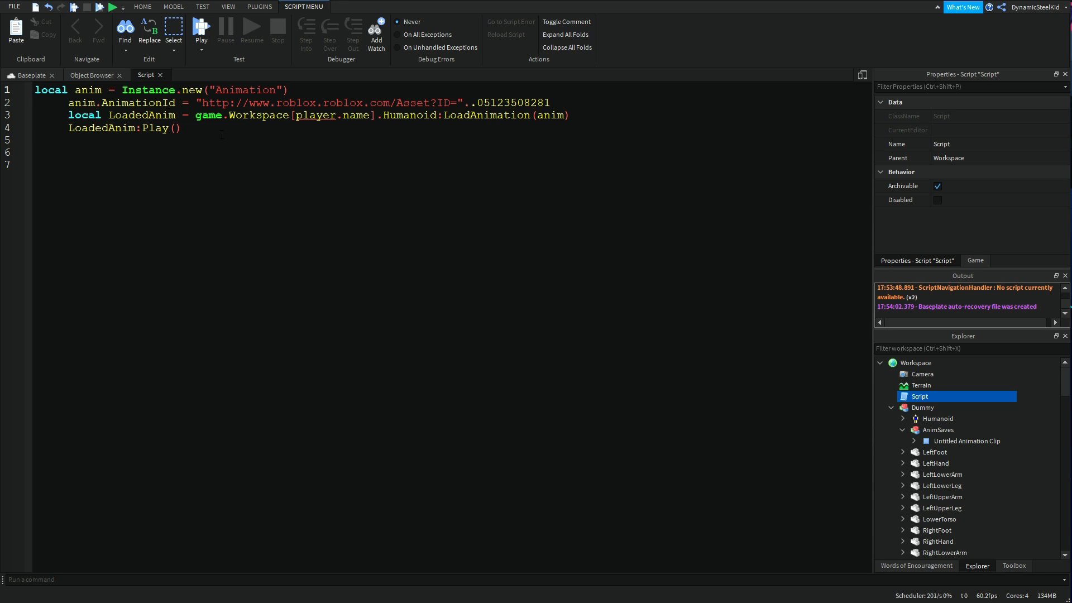
Step: Insert a new line above the animation code and start it with game.Players.PlayerAdded, correcting the mistyped event name
key("Return")
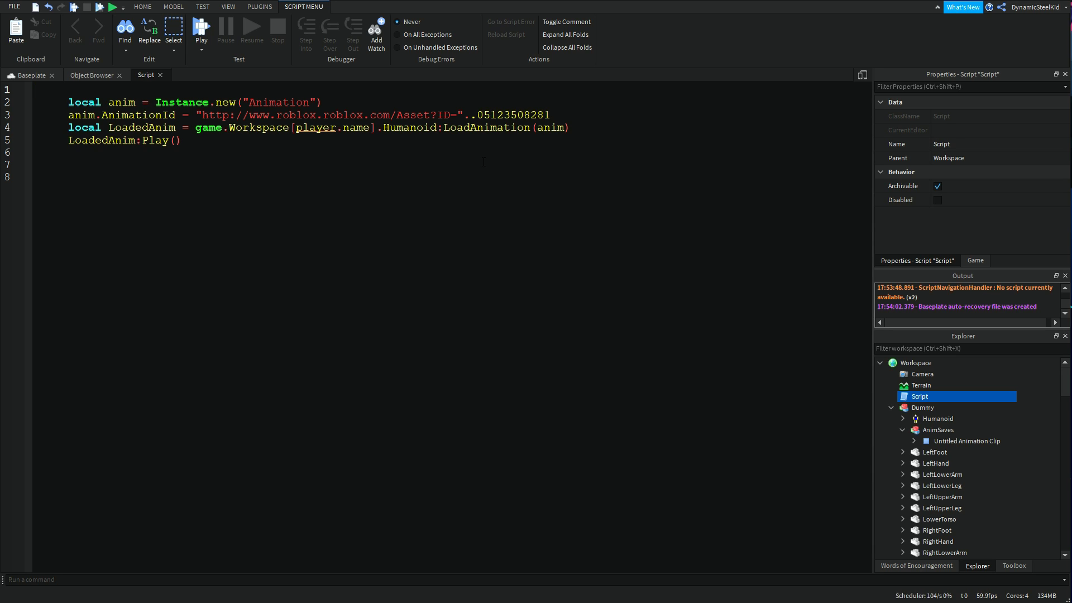
type("game.Players")
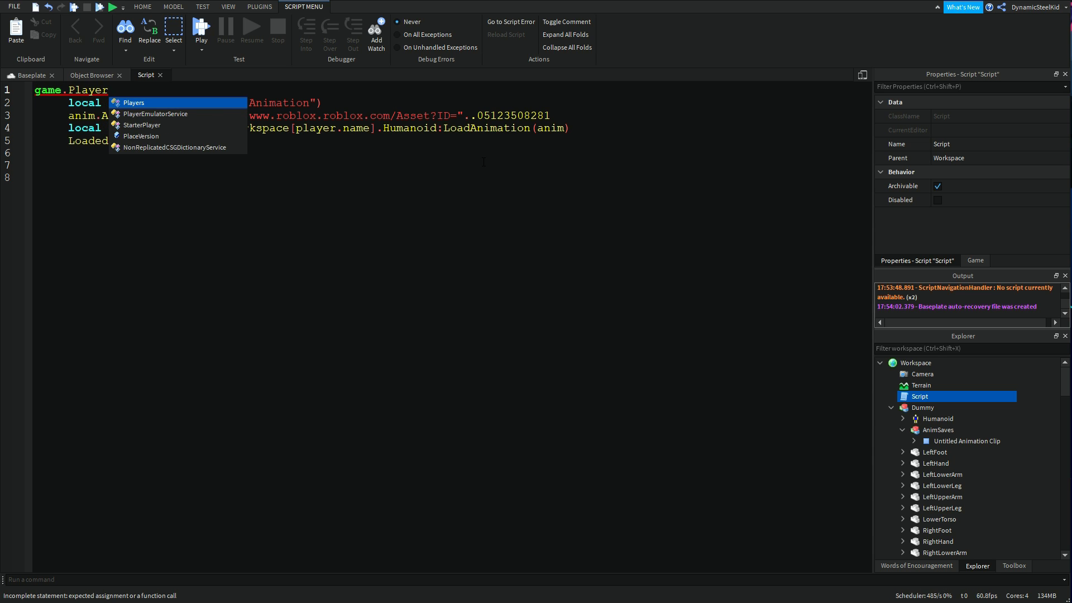
key("Escape")
type(".ZPl")
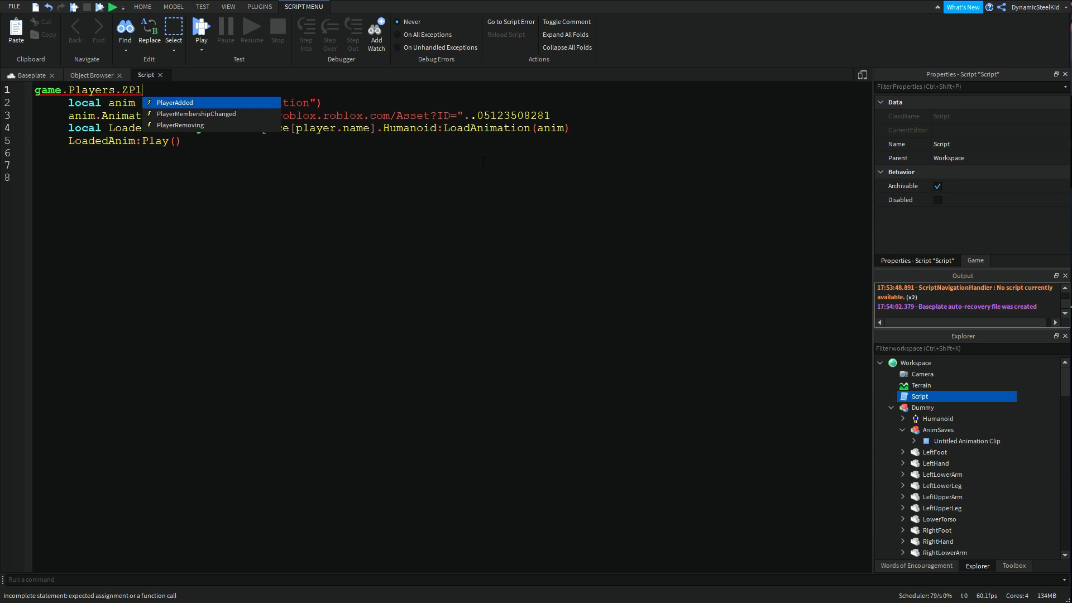
key("BackSpace")
key("BackSpace")
key("BackSpace")
type("PlayerAdded")
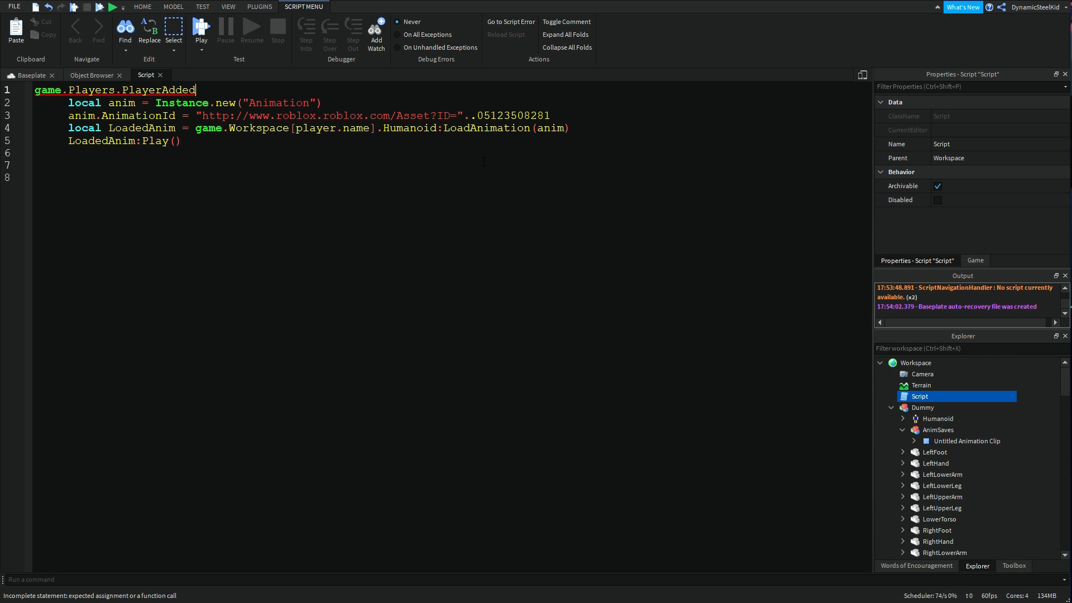
Step: Connect PlayerAdded to a function with :Connect(function() and close it with end) below LoadedAnim:Play()
type(":Co")
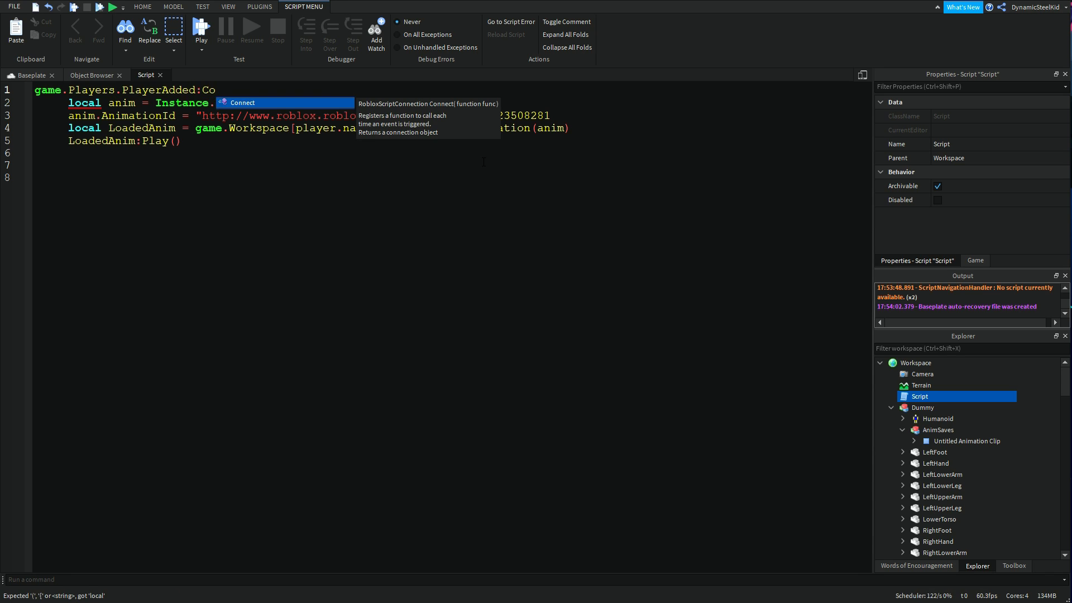
type("nnect(function")
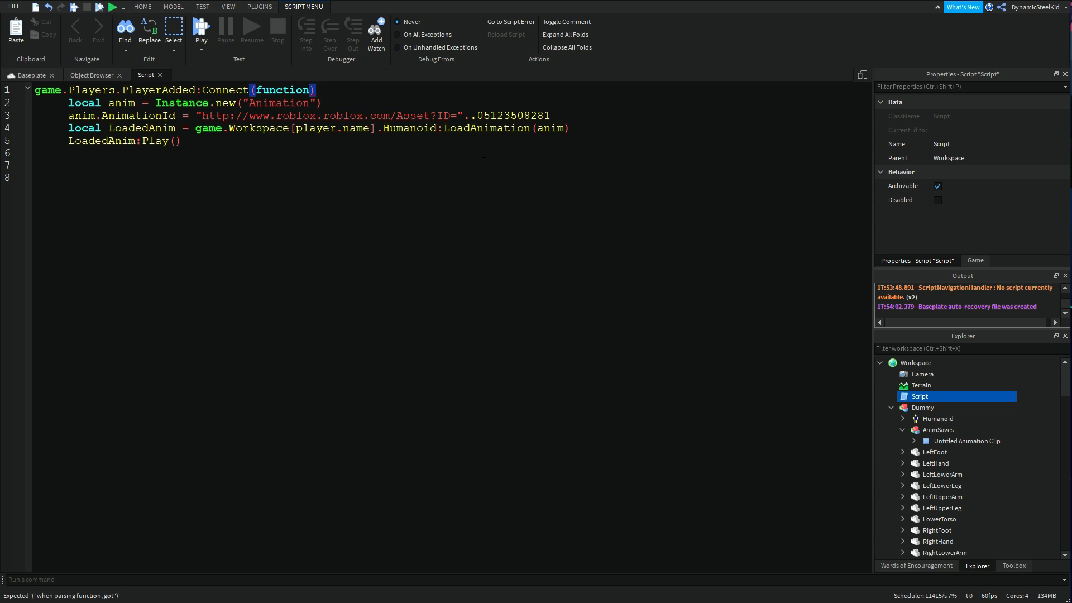
type("(")
left_click(204, 140)
key("Return")
type("end")
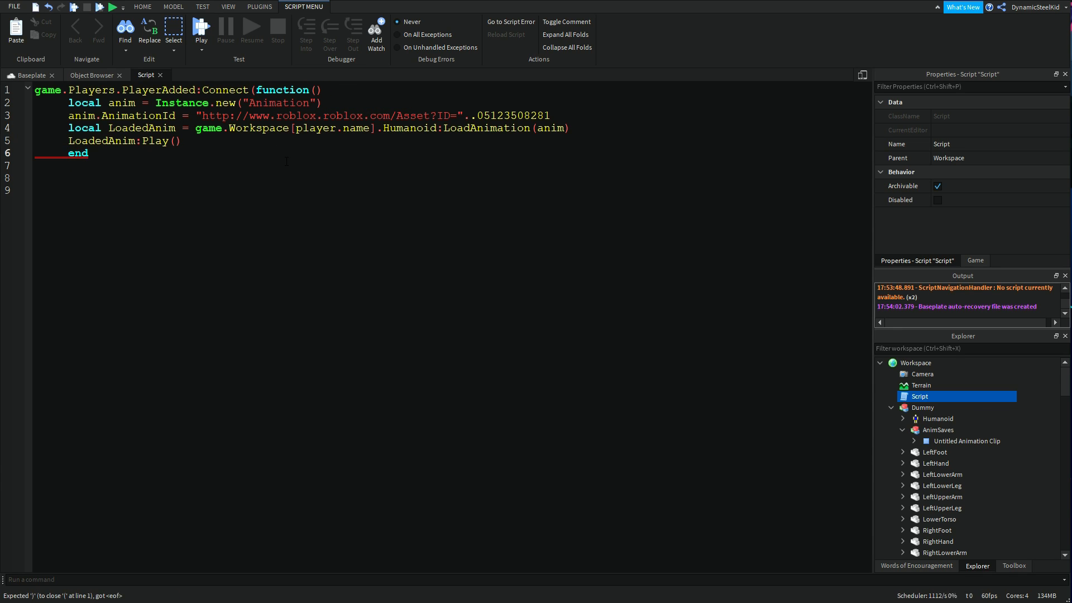
type(")")
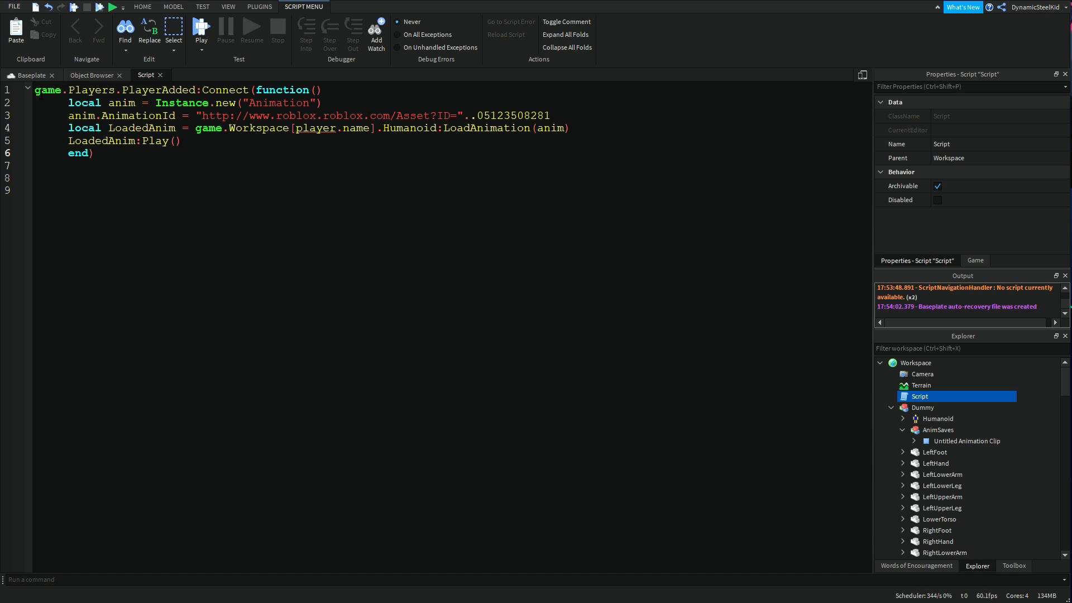
Step: Give the connected function a player parameter and add wait(5) as the first line of its body
double_click(314, 90)
type("(player)")
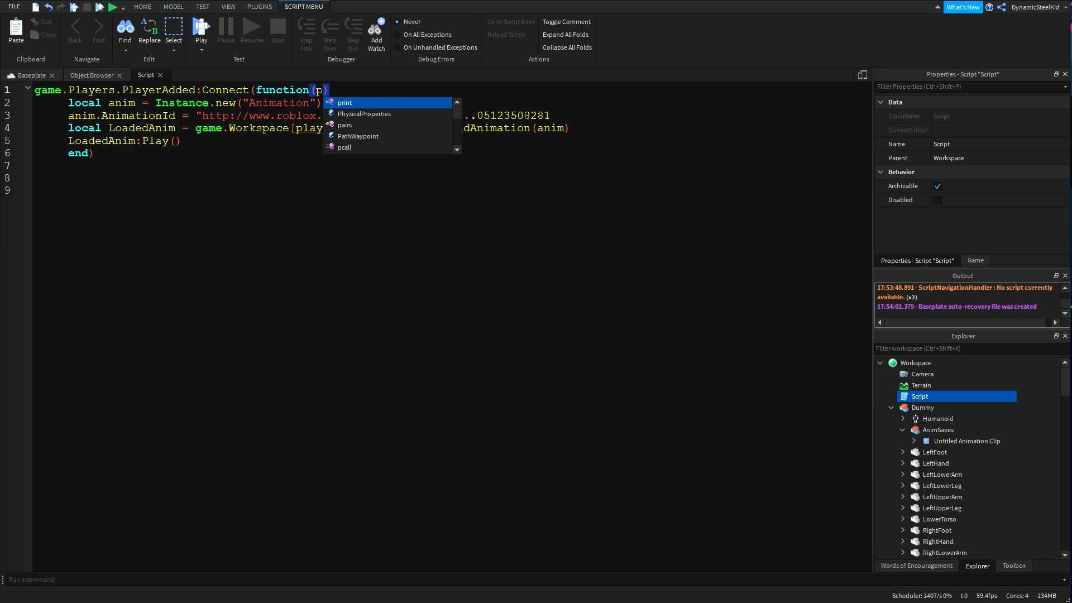
left_click(31, 75)
double_click(912, 395)
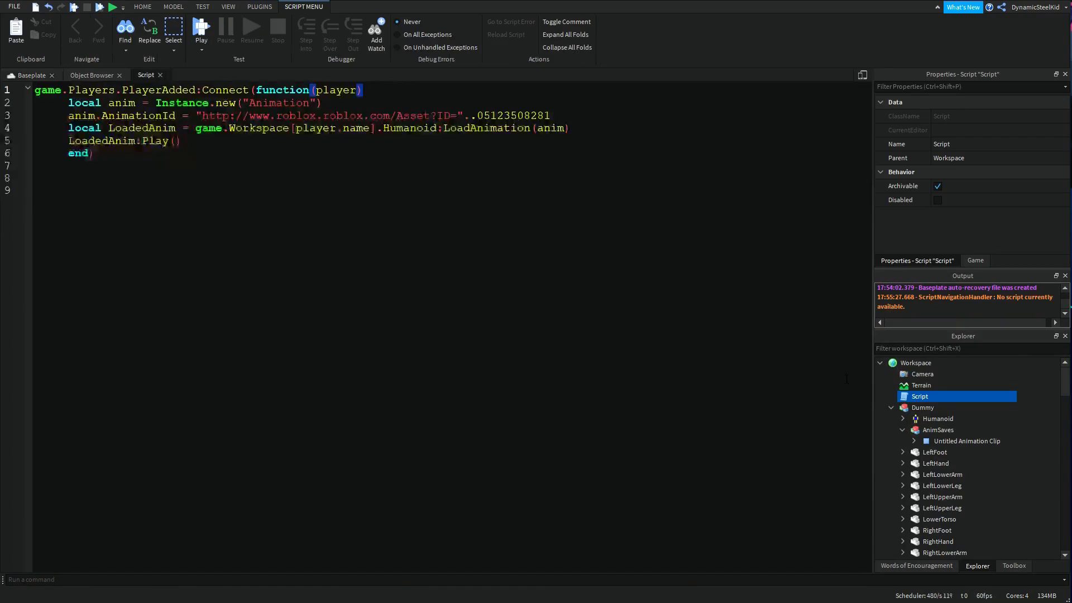
key("Return")
type("wait(5")
Step: Playtest the place, reviewing the running script's player parameter and player.name reference, watch the character's animation, and stop the test
left_click(31, 75)
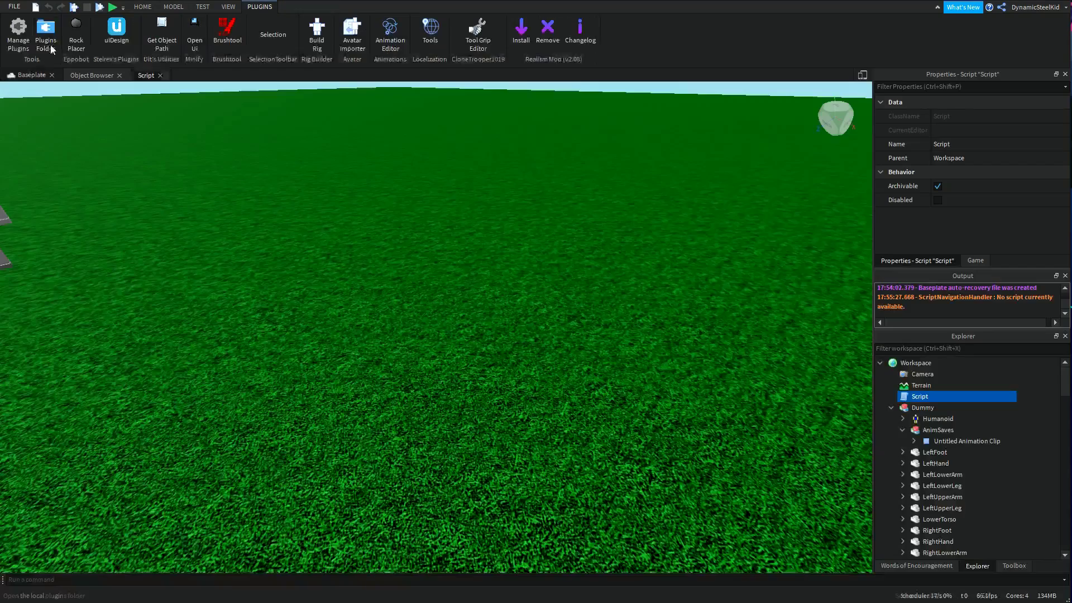
left_click(101, 8)
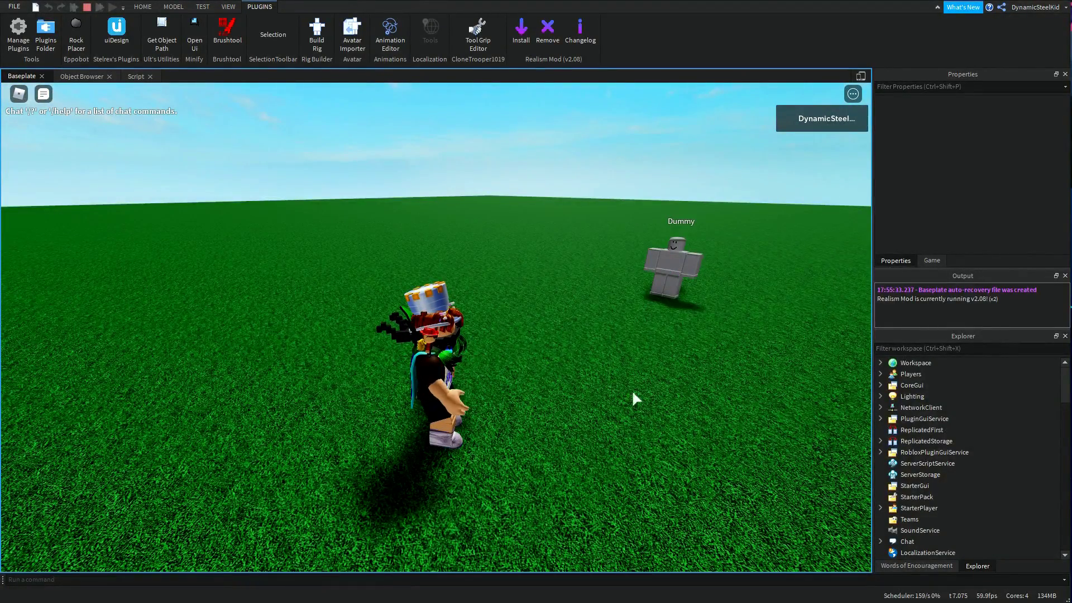
left_click(880, 363)
double_click(908, 396)
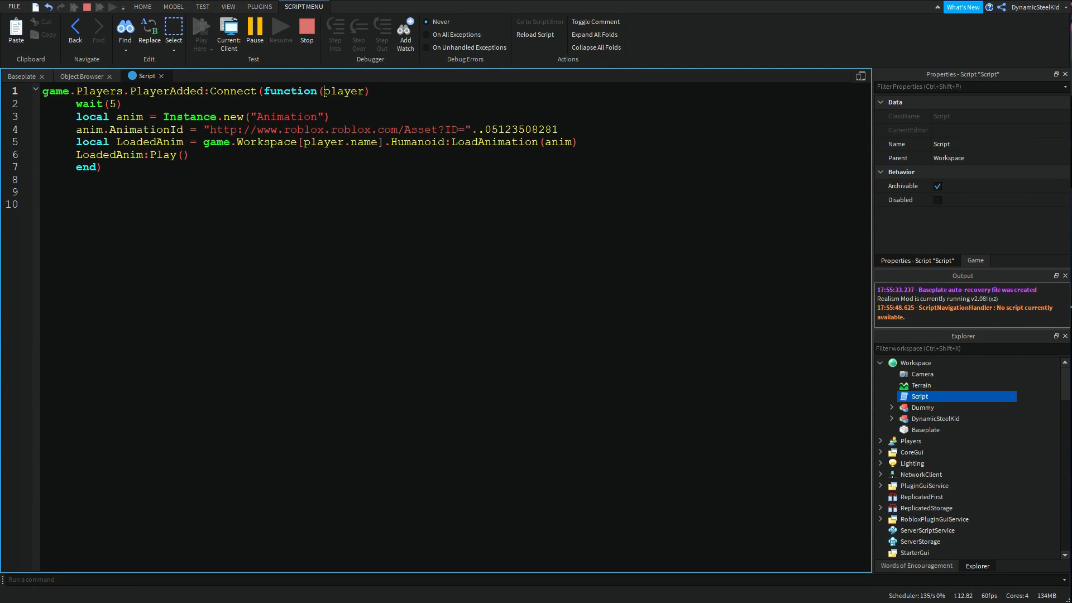
left_click_drag(324, 91, 371, 91)
left_click_drag(357, 141, 397, 142)
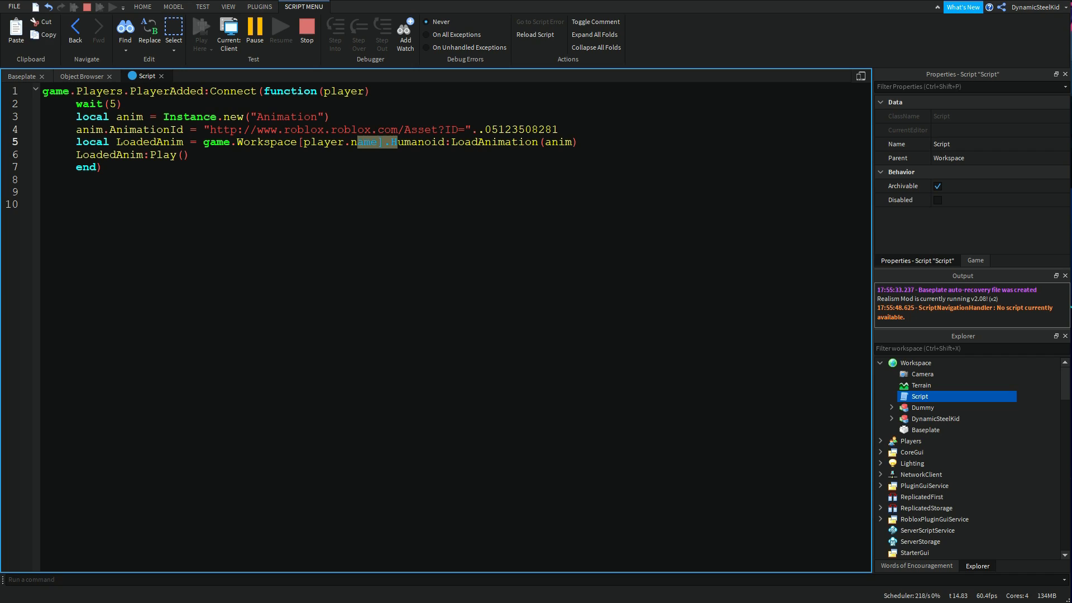
left_click(611, 158)
left_click(21, 76)
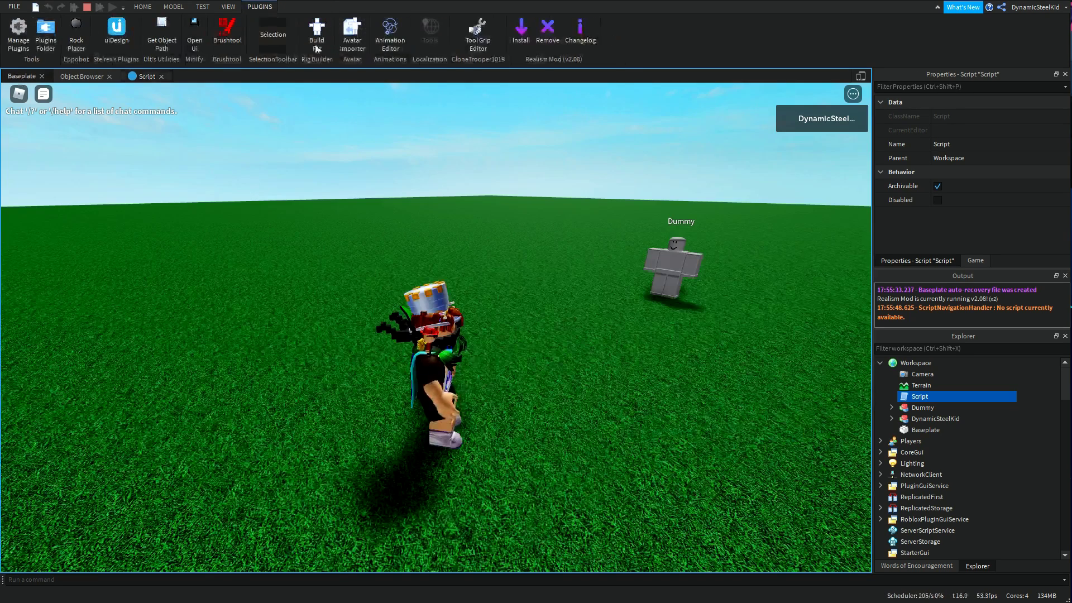
left_click(87, 7)
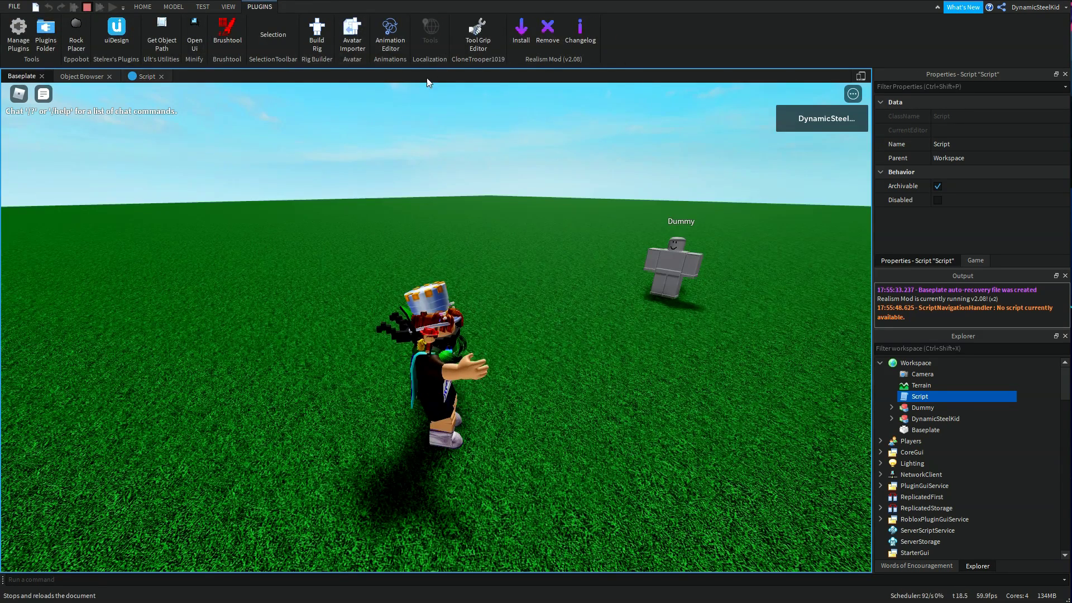
left_click(38, 77)
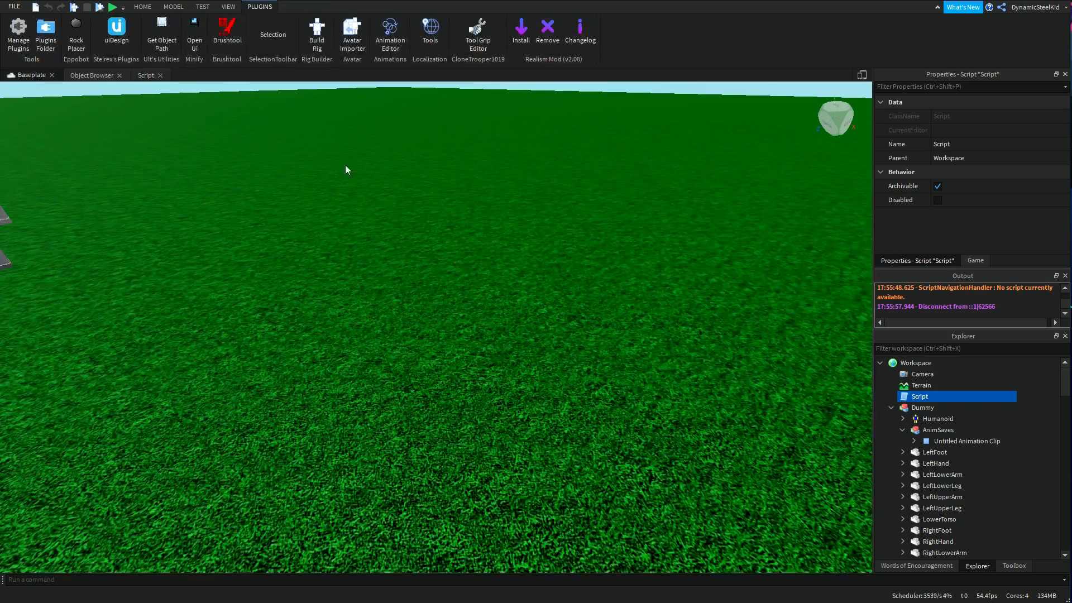
right_click_drag(590, 239, 591, 236)
key("w")
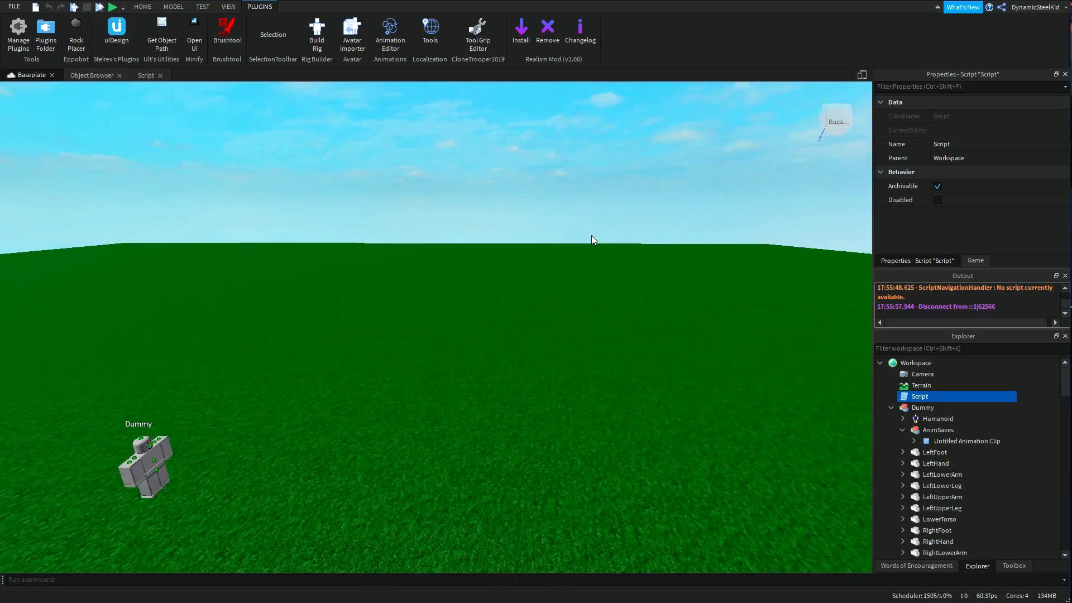
key("w")
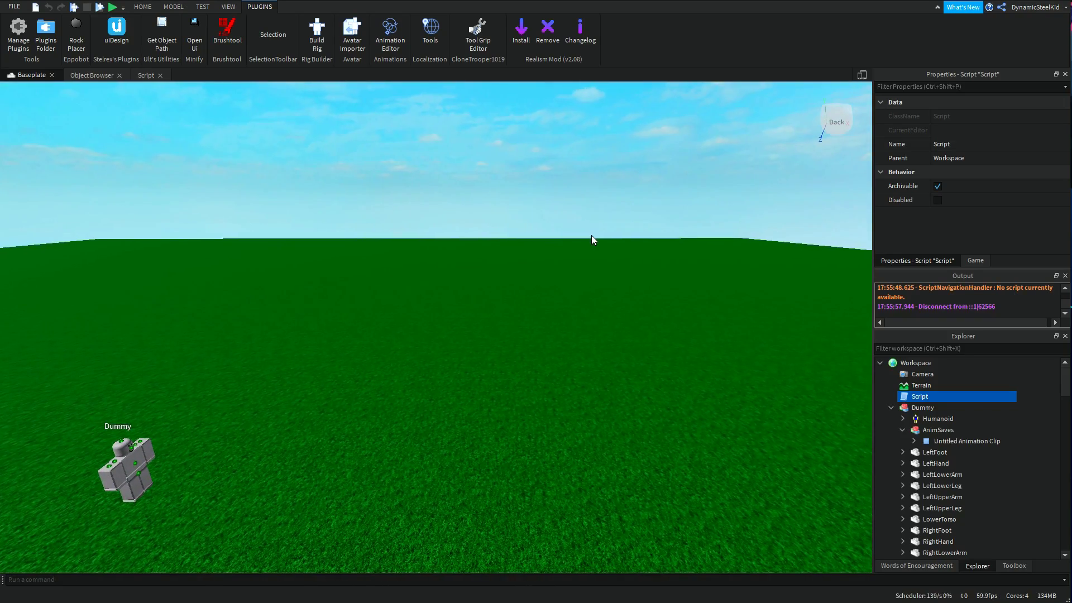